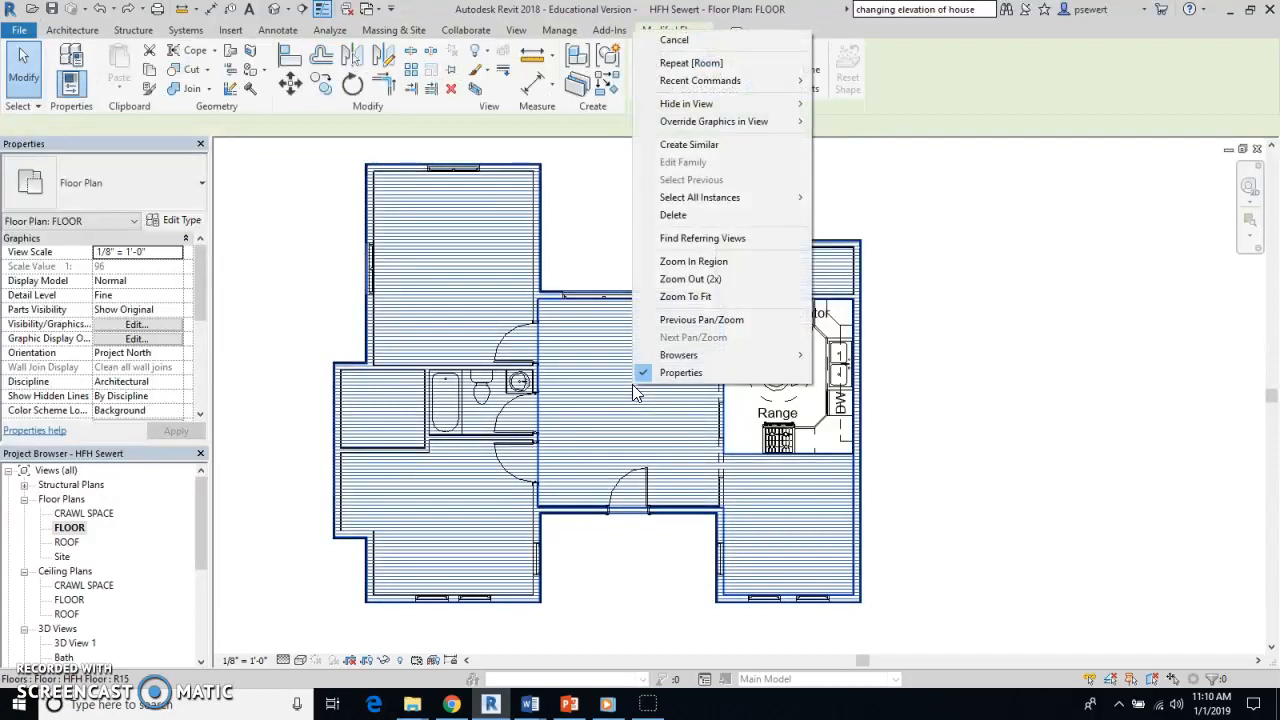
Hide the selected floor element in the FLOOR plan view.
{"action": "mouse_move", "coordinate": [733, 106]}
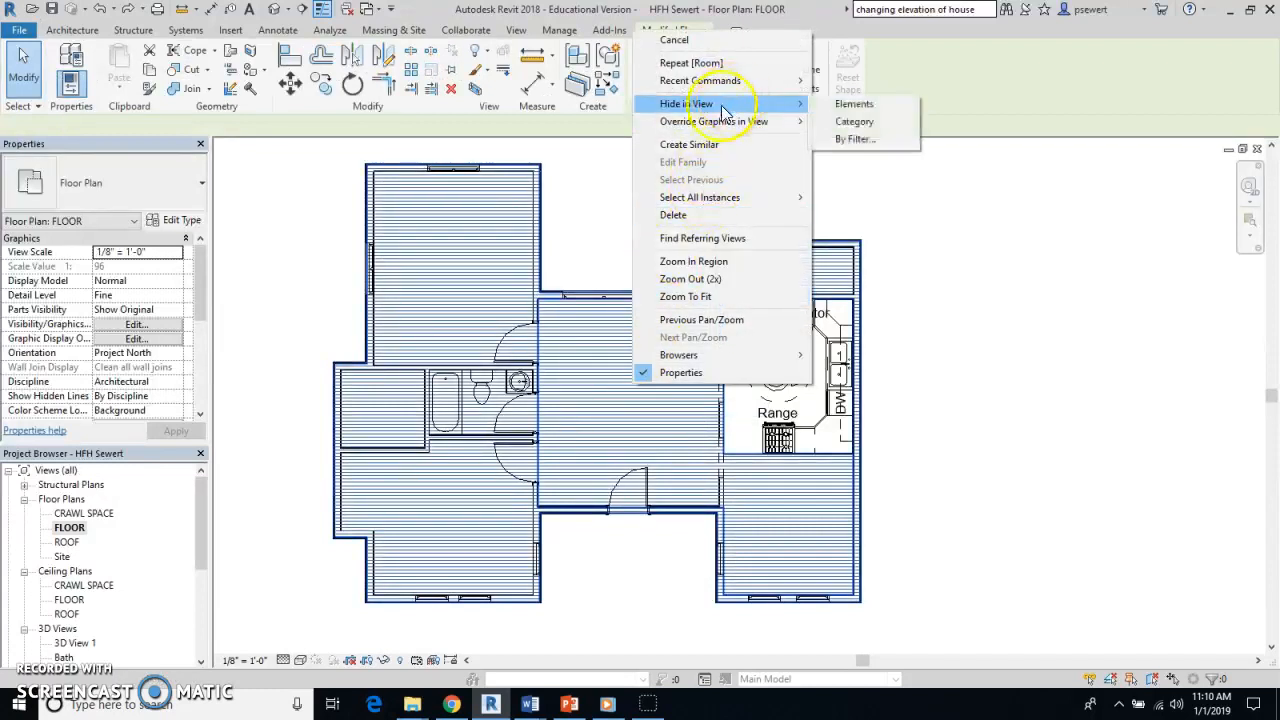
{"action": "left_click", "coordinate": [845, 106]}
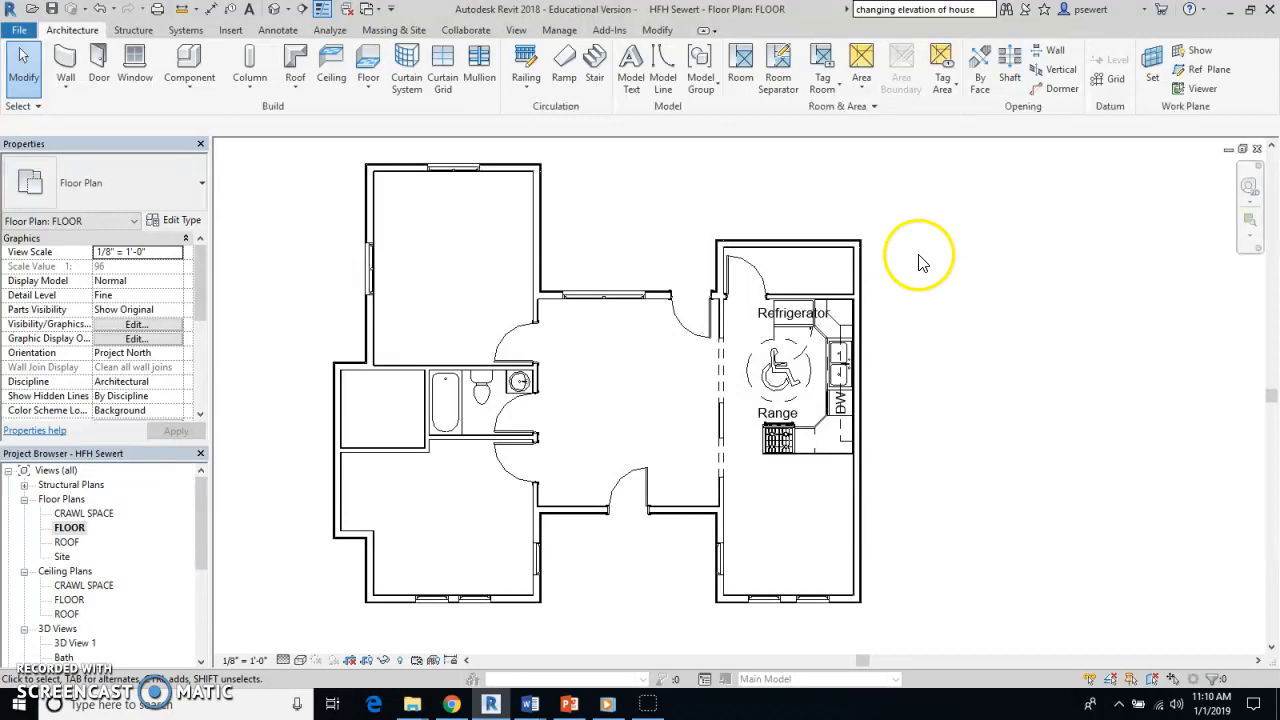
Start placing rooms with tagging on placement, using the Room Tag With Area tag type.
{"action": "left_click", "coordinate": [741, 66]}
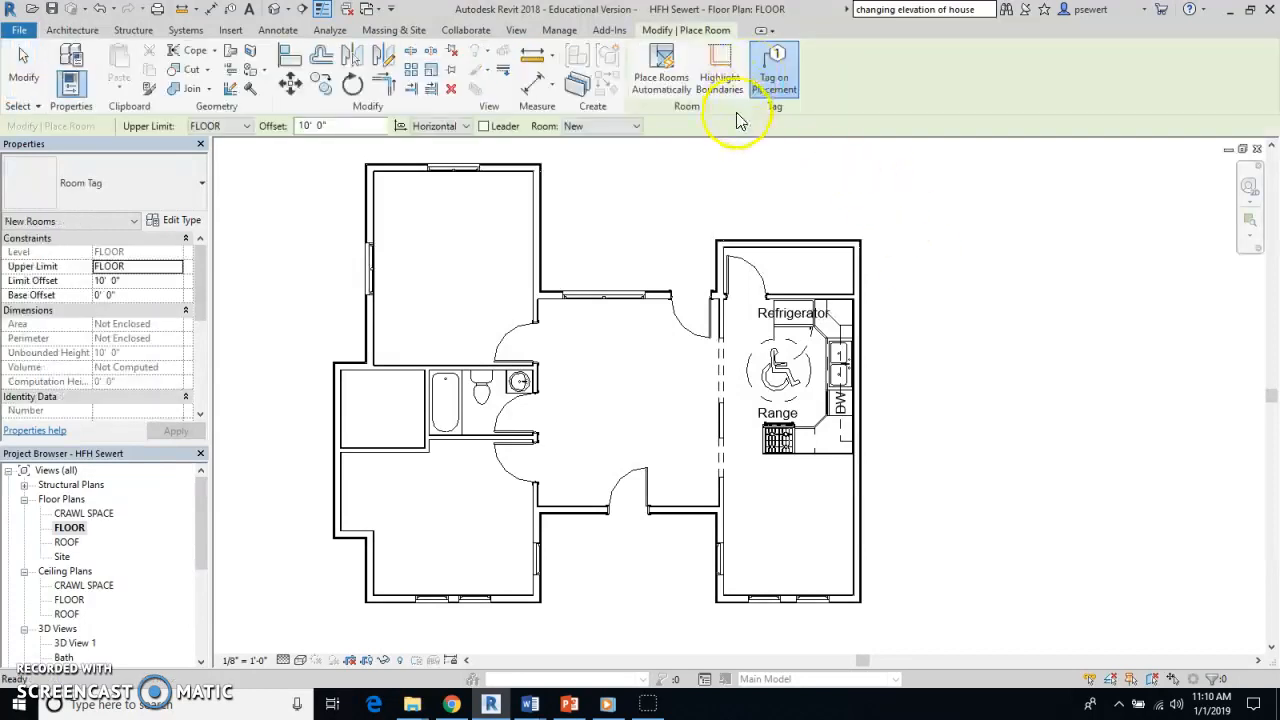
{"action": "left_click", "coordinate": [66, 30]}
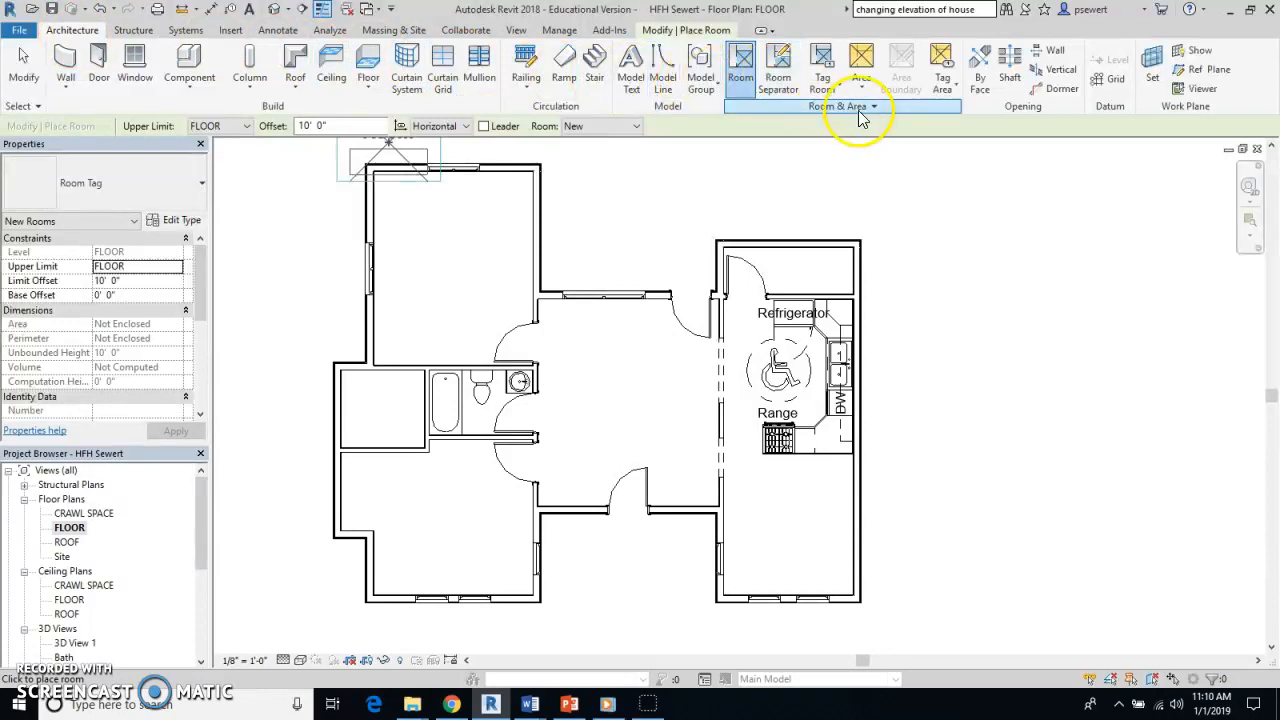
{"action": "left_click", "coordinate": [740, 68]}
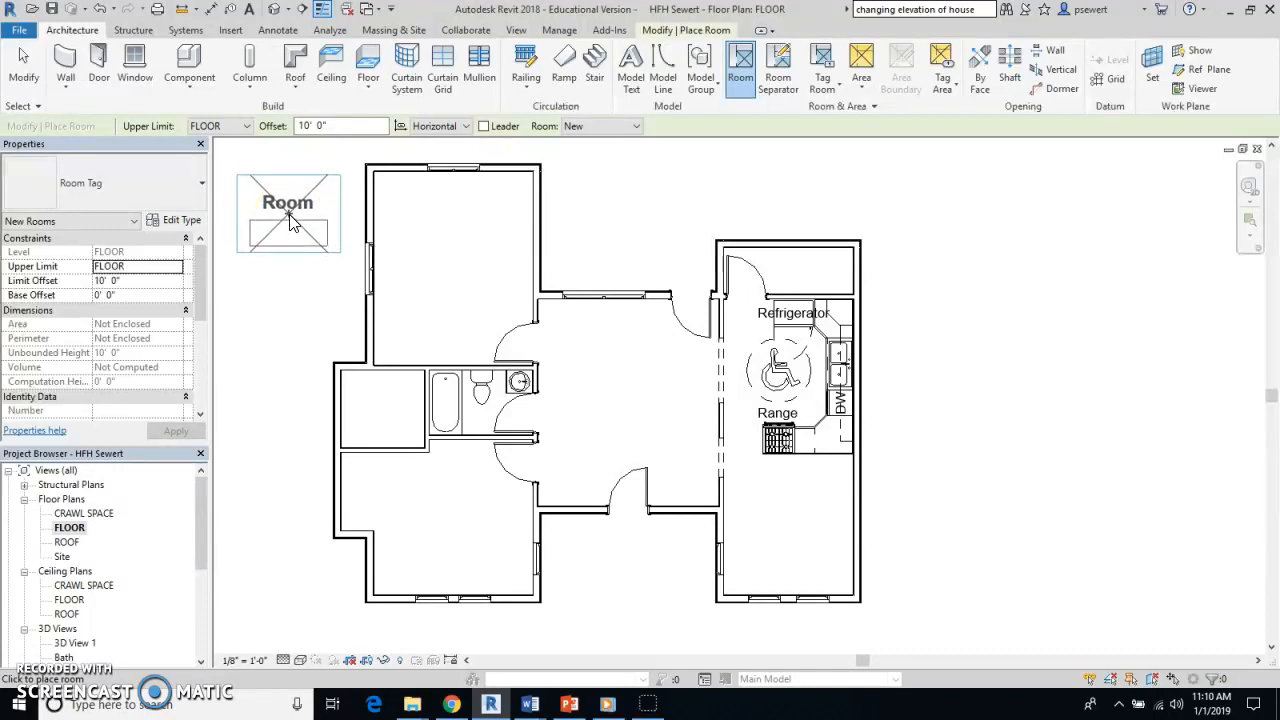
{"action": "left_click", "coordinate": [100, 178]}
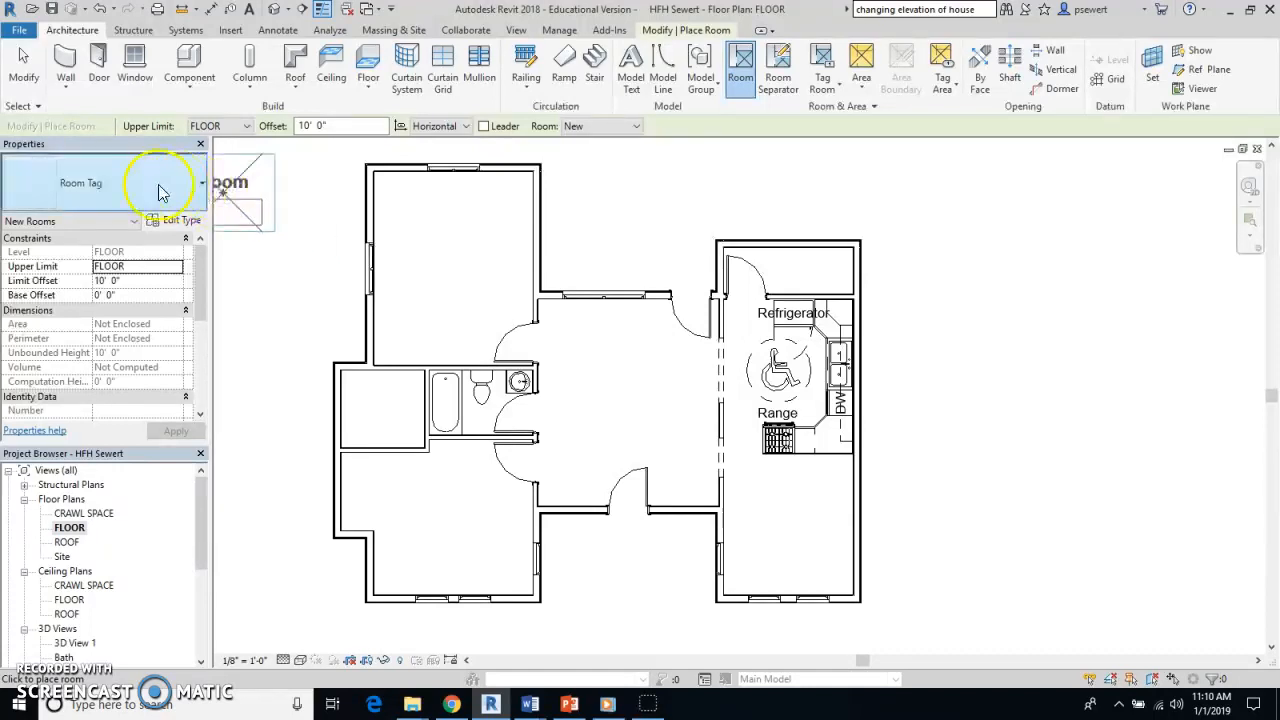
{"action": "left_click", "coordinate": [115, 178]}
{"action": "left_click", "coordinate": [112, 180]}
{"action": "left_click", "coordinate": [106, 283]}
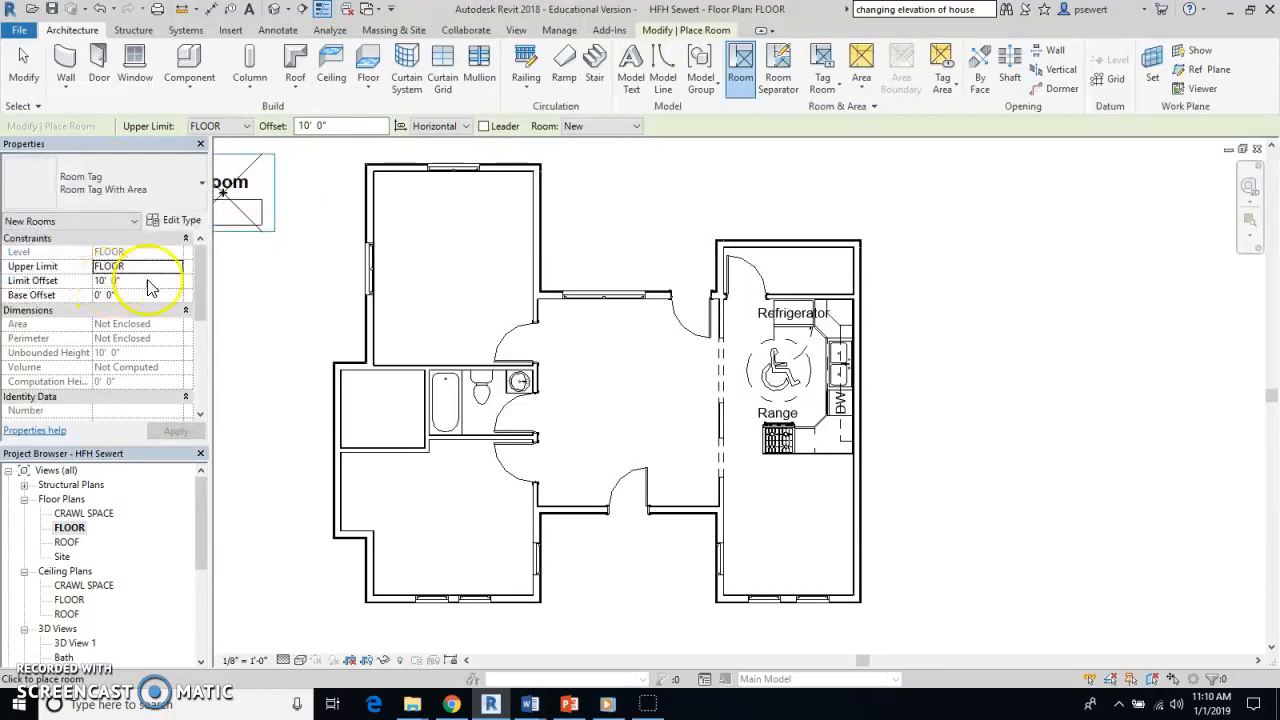
Place tagged rooms in the two bedrooms, the closet beside the bathroom, the central living area, the small room behind the kitchen, and the kitchen-dining area.
{"action": "left_click", "coordinate": [451, 247]}
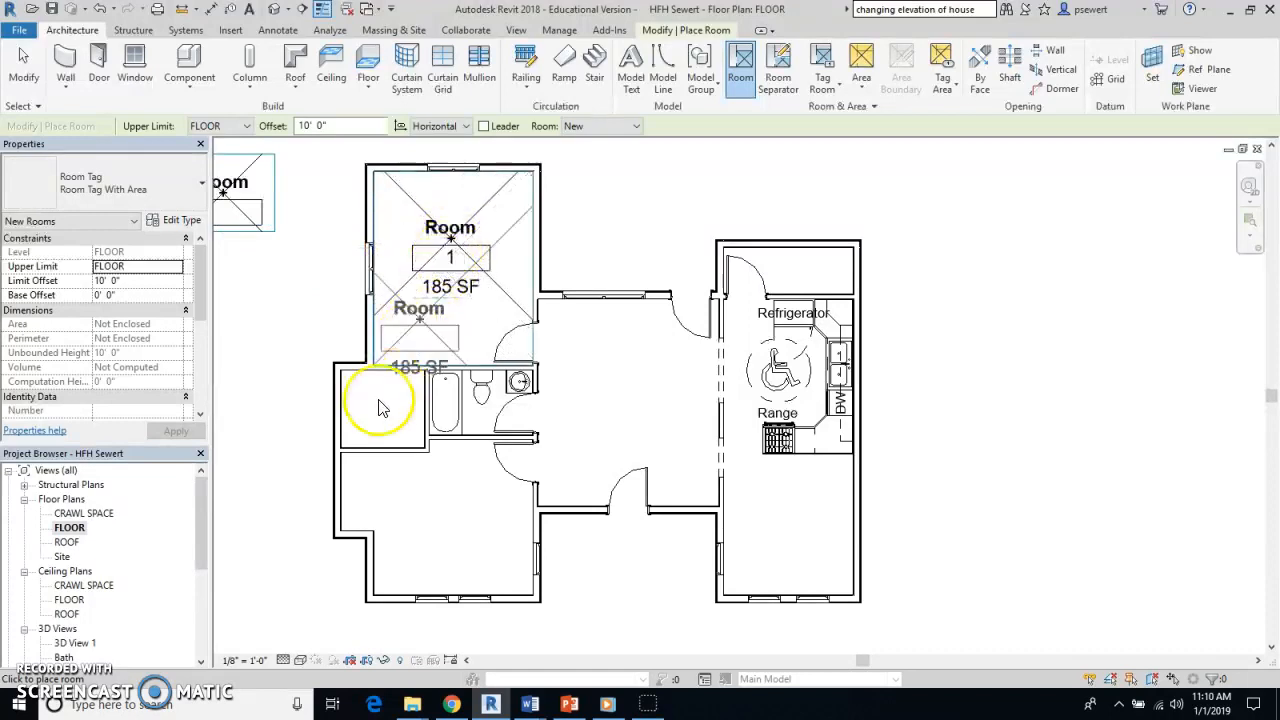
{"action": "left_click", "coordinate": [383, 406]}
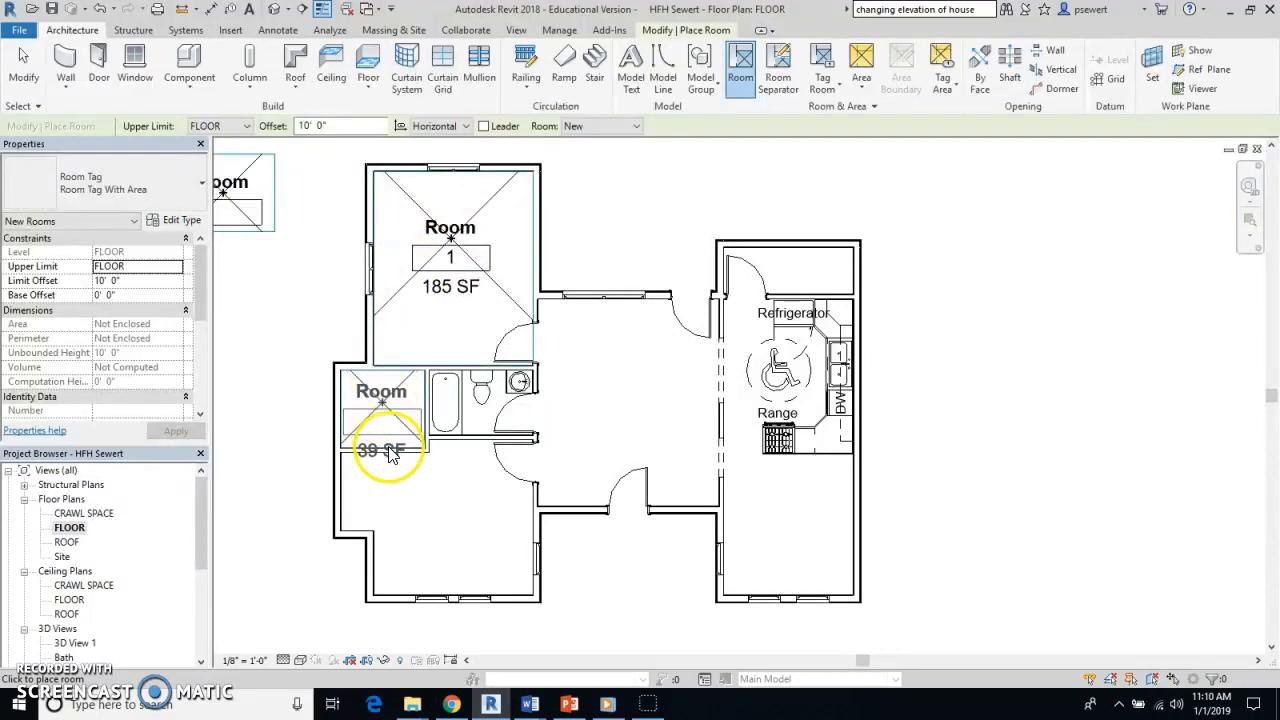
{"action": "left_click", "coordinate": [453, 508]}
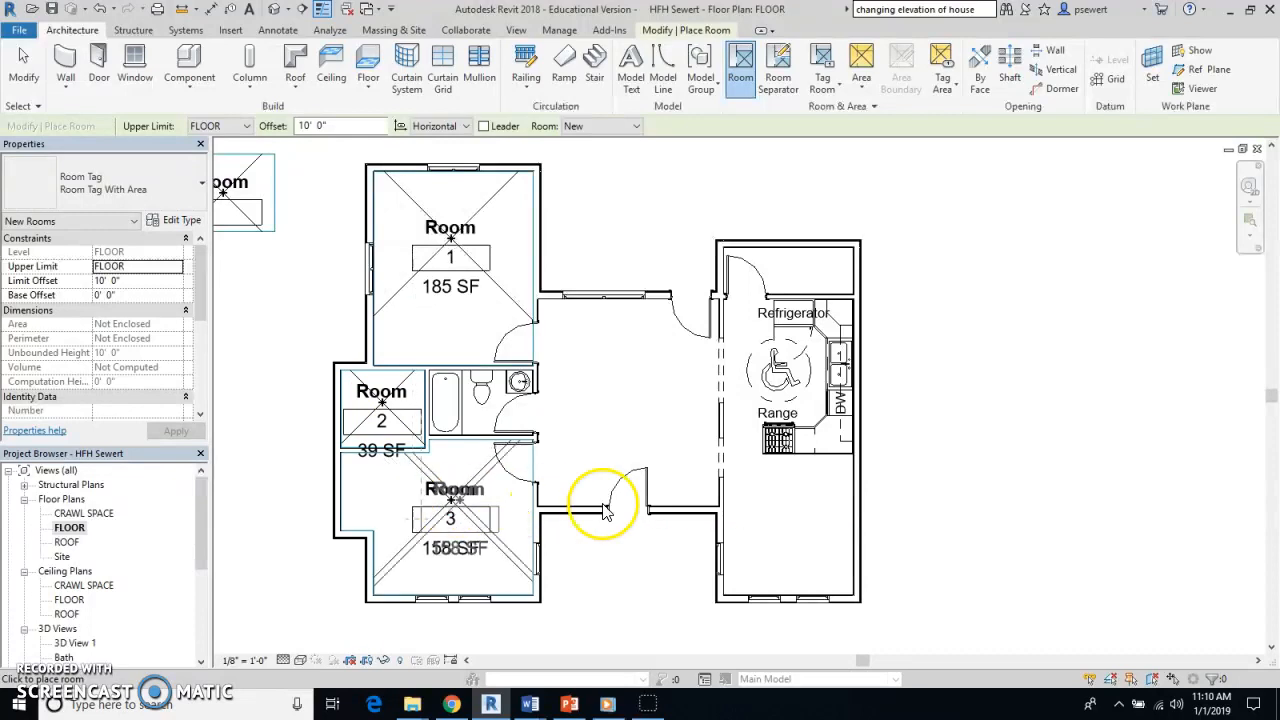
{"action": "left_click", "coordinate": [640, 416]}
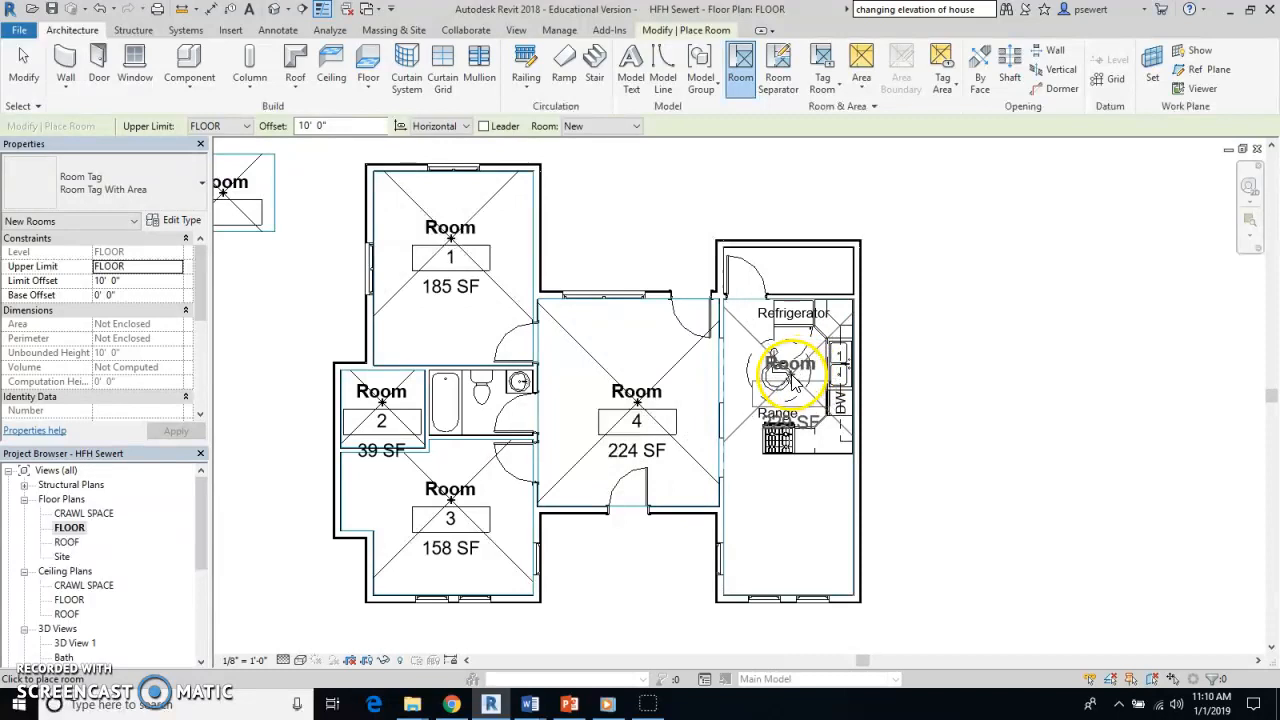
{"action": "left_click", "coordinate": [798, 283]}
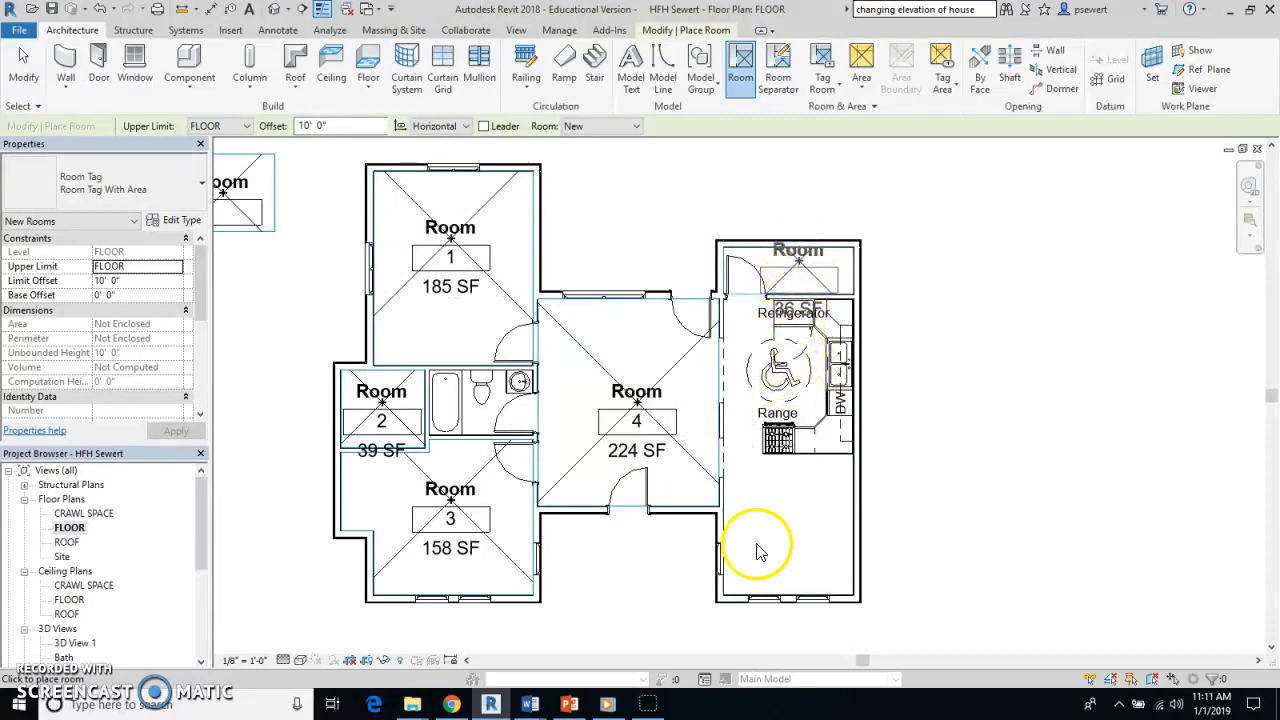
{"action": "left_click", "coordinate": [798, 522]}
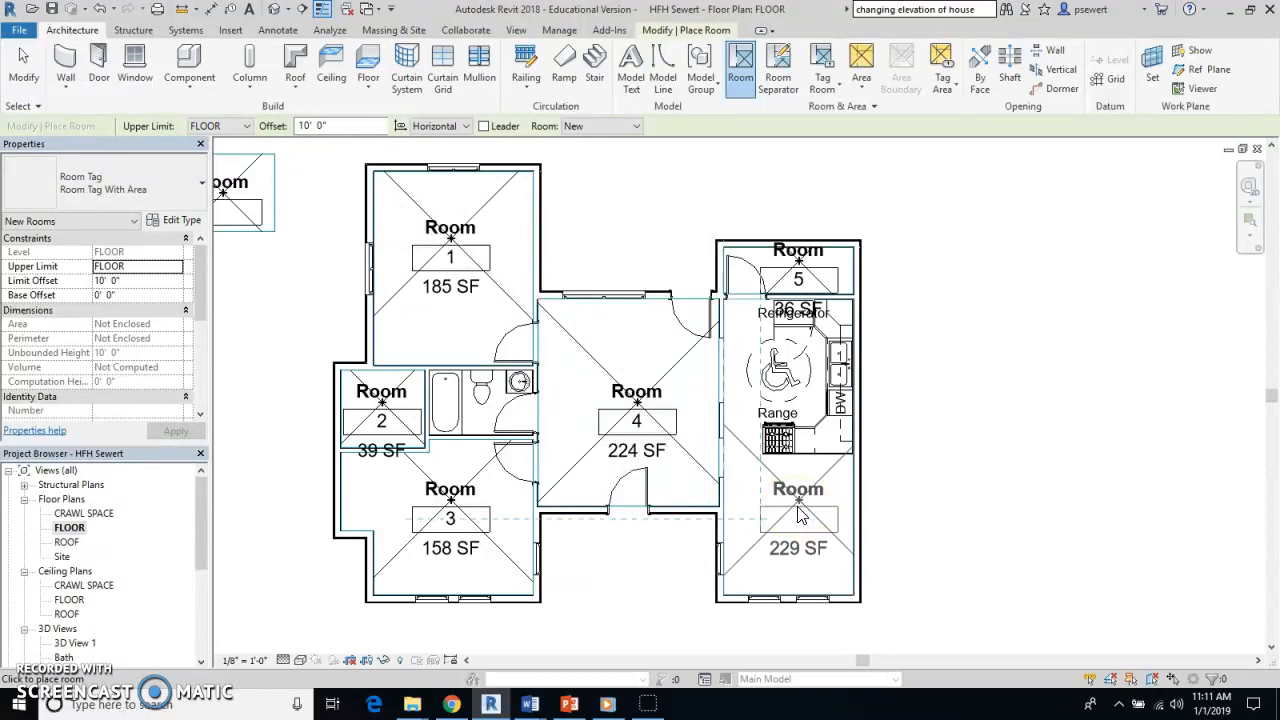
{"action": "left_click", "coordinate": [798, 515]}
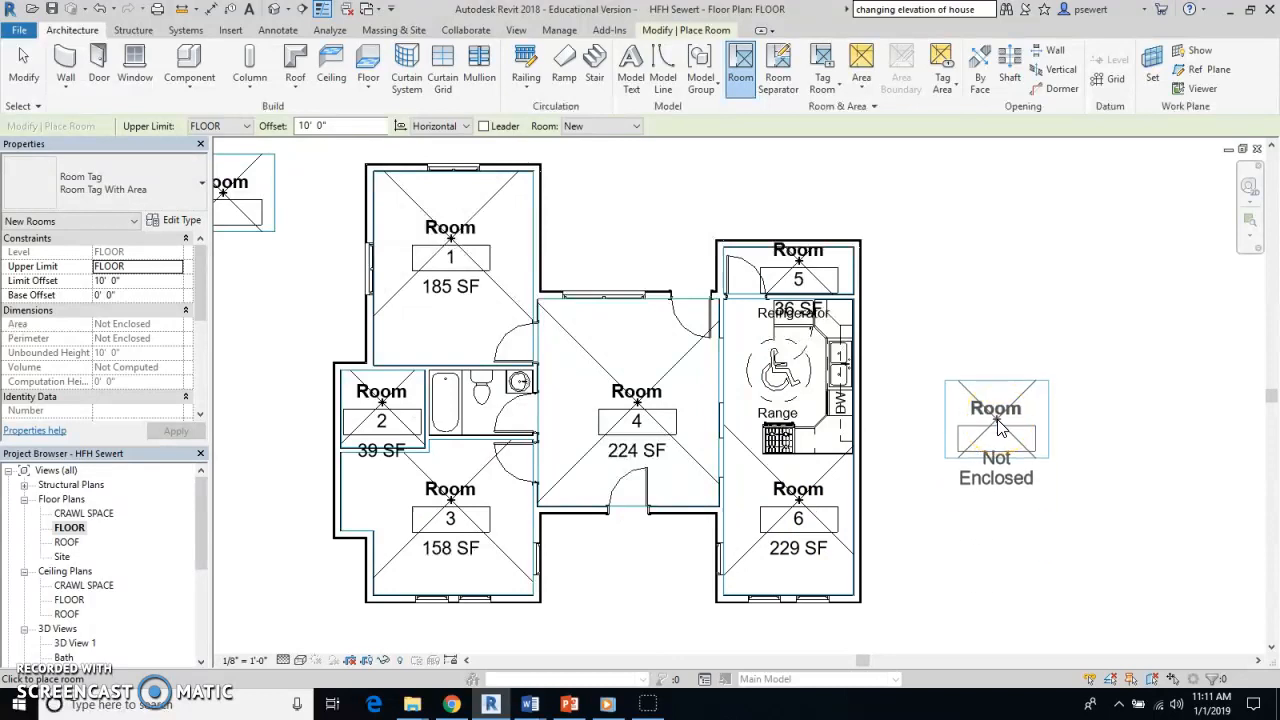
{"action": "key", "text": "Escape"}
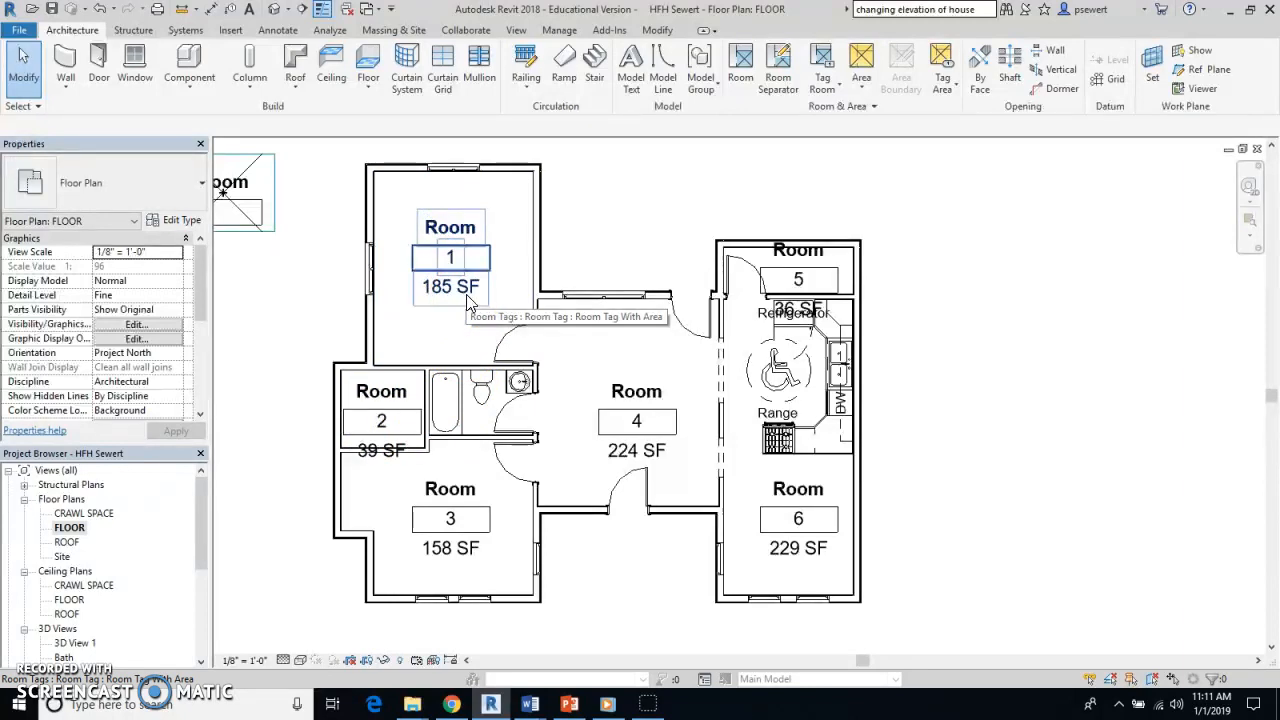
Set the floor plan's view scale to 1/4" = 1'-0".
{"action": "left_click", "coordinate": [262, 664]}
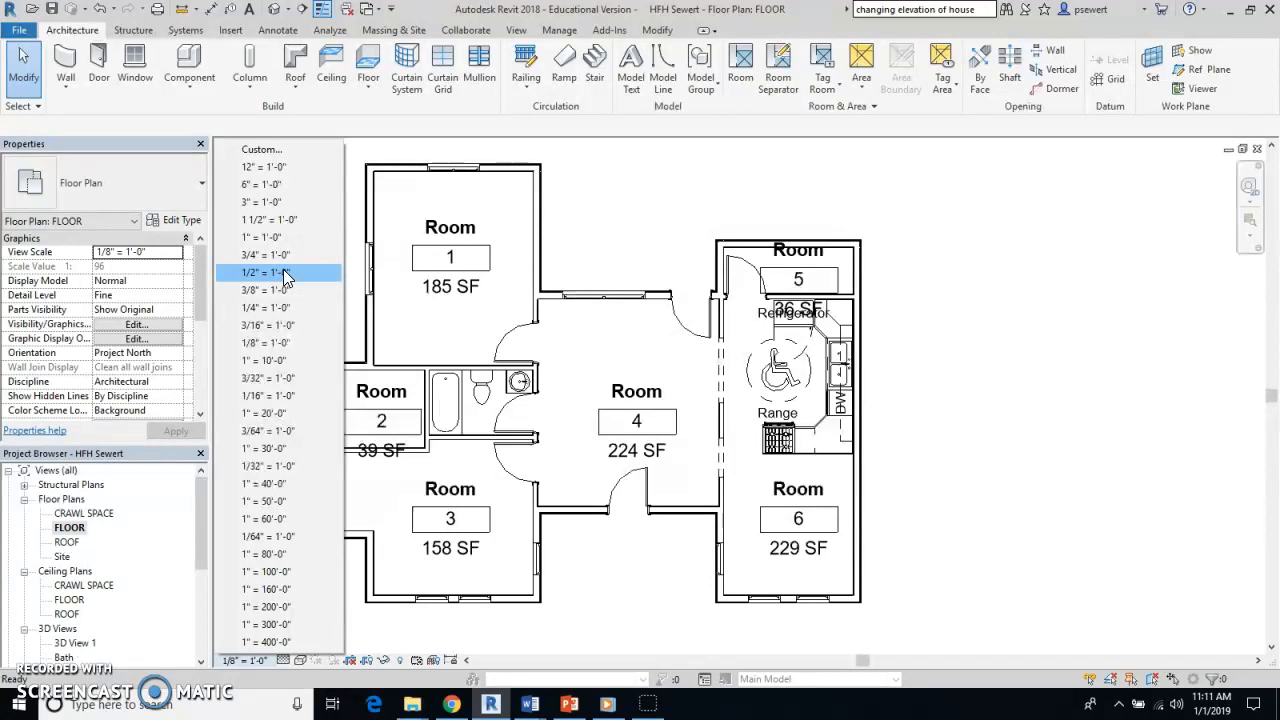
{"action": "left_click", "coordinate": [246, 273]}
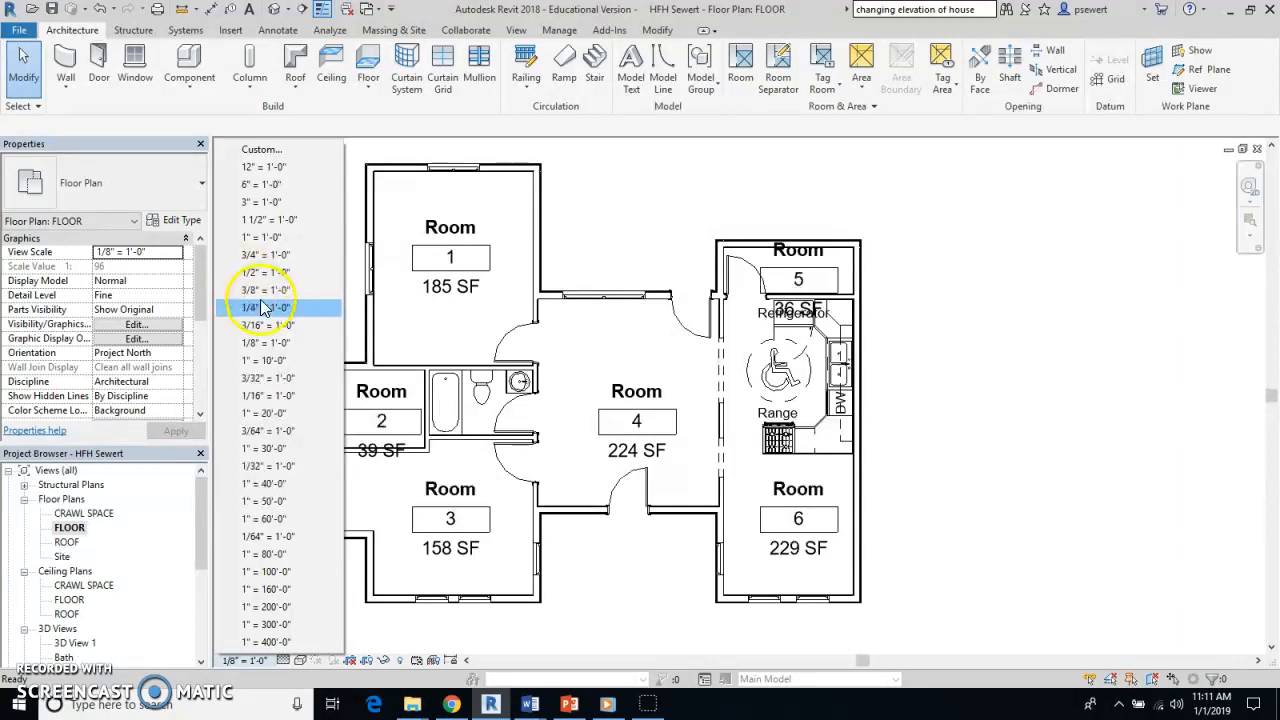
{"action": "left_click", "coordinate": [265, 308]}
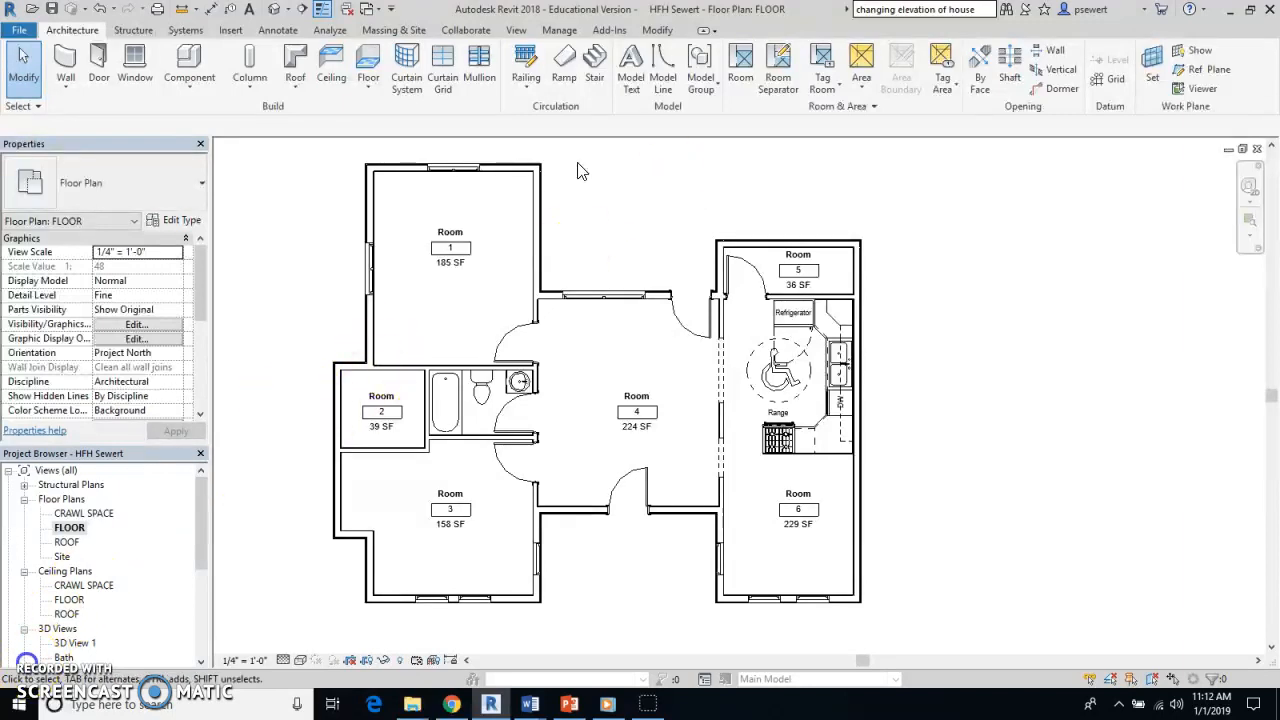
Place a room with an area tag in the bathroom and end room placement.
{"action": "left_click", "coordinate": [739, 60]}
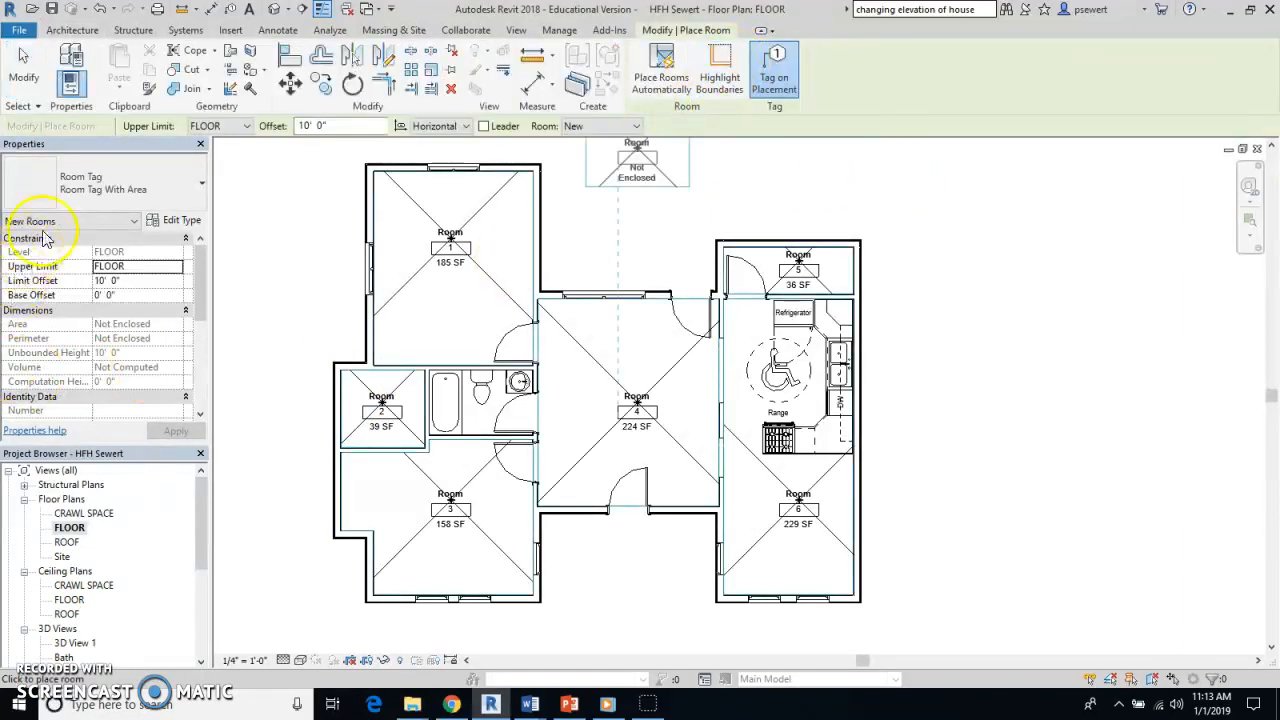
{"action": "left_click", "coordinate": [489, 414]}
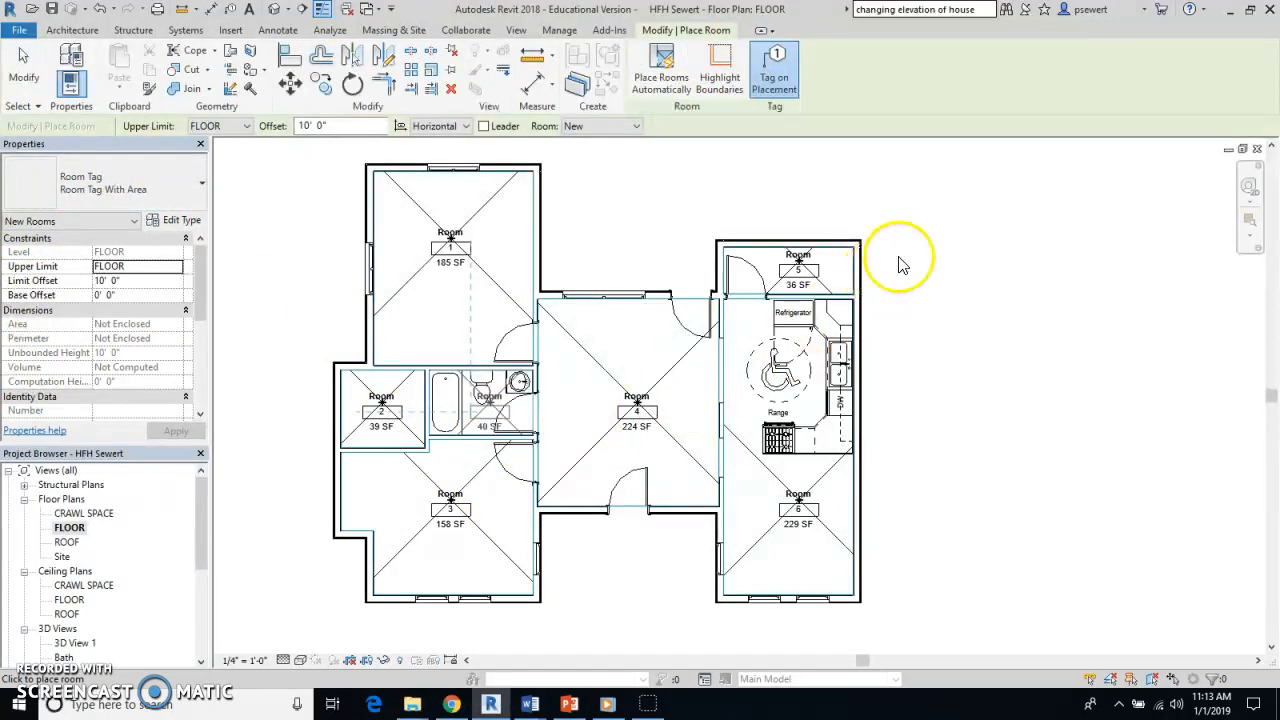
{"action": "key", "text": "Escape"}
{"action": "key", "text": "Escape"}
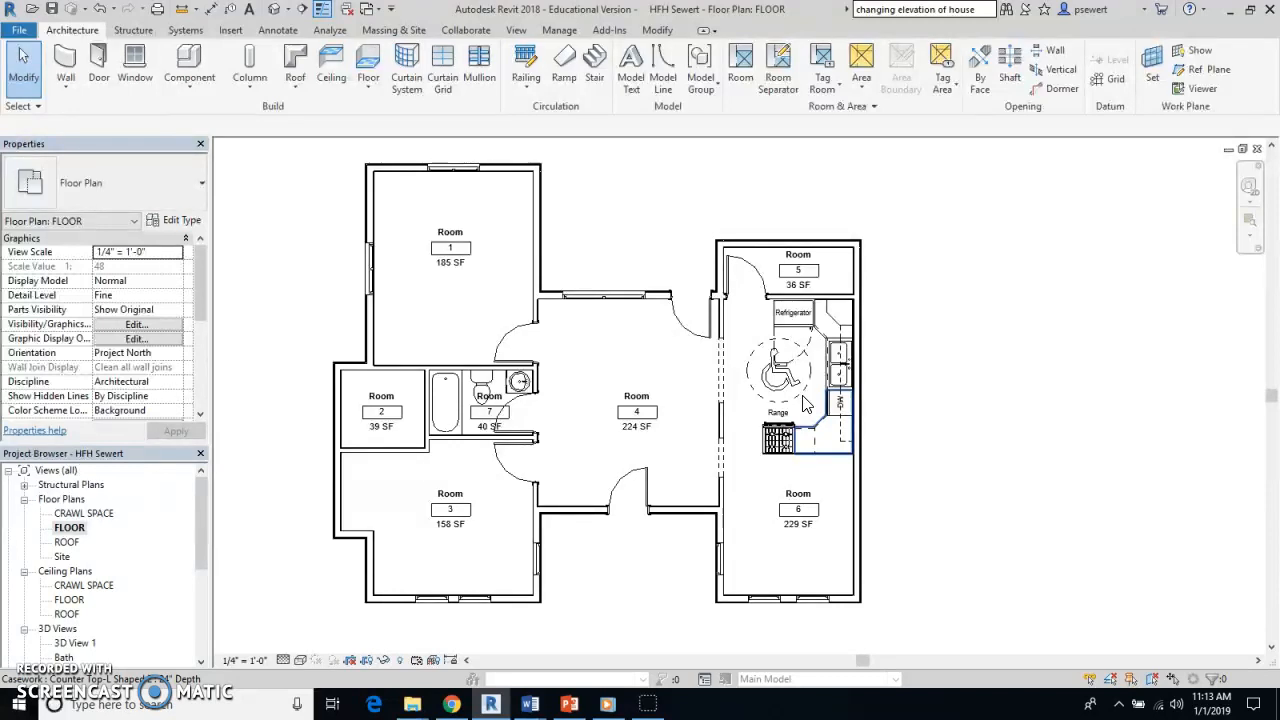
Create a new building component schedule for the Rooms category, named Room Schedule, in the New Construction phase.
{"action": "left_click", "coordinate": [516, 31]}
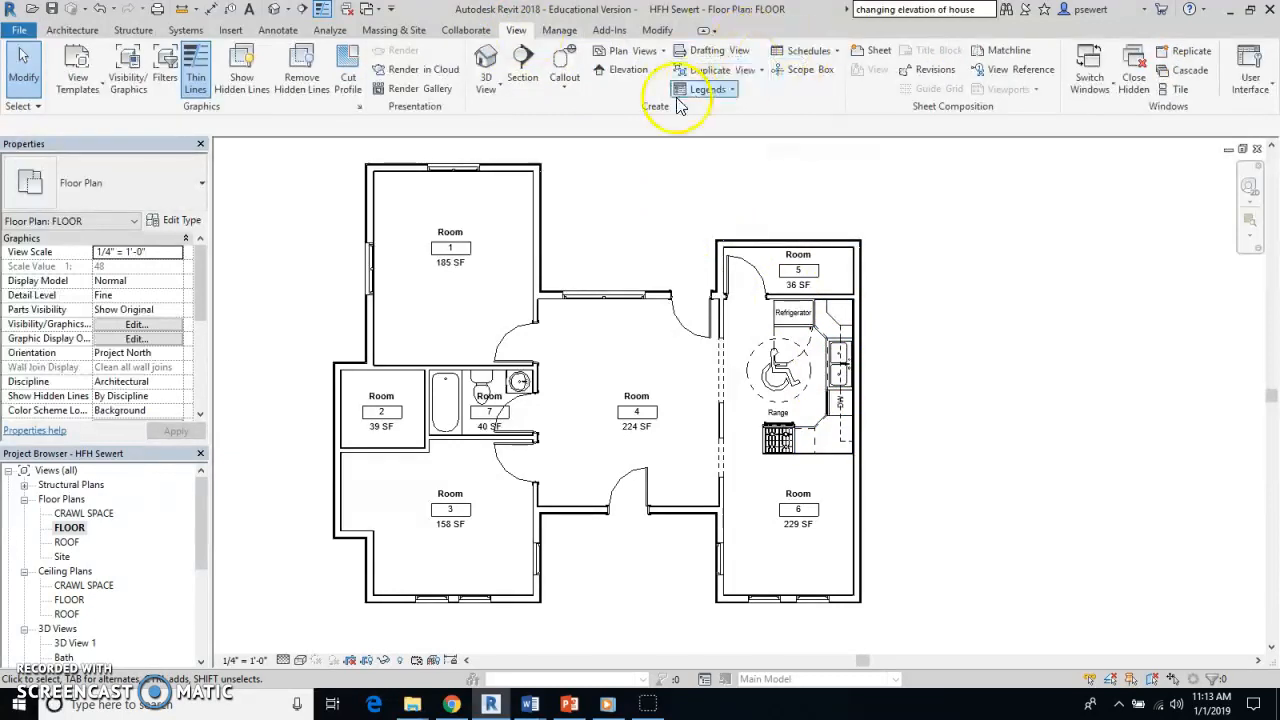
{"action": "left_click", "coordinate": [808, 62]}
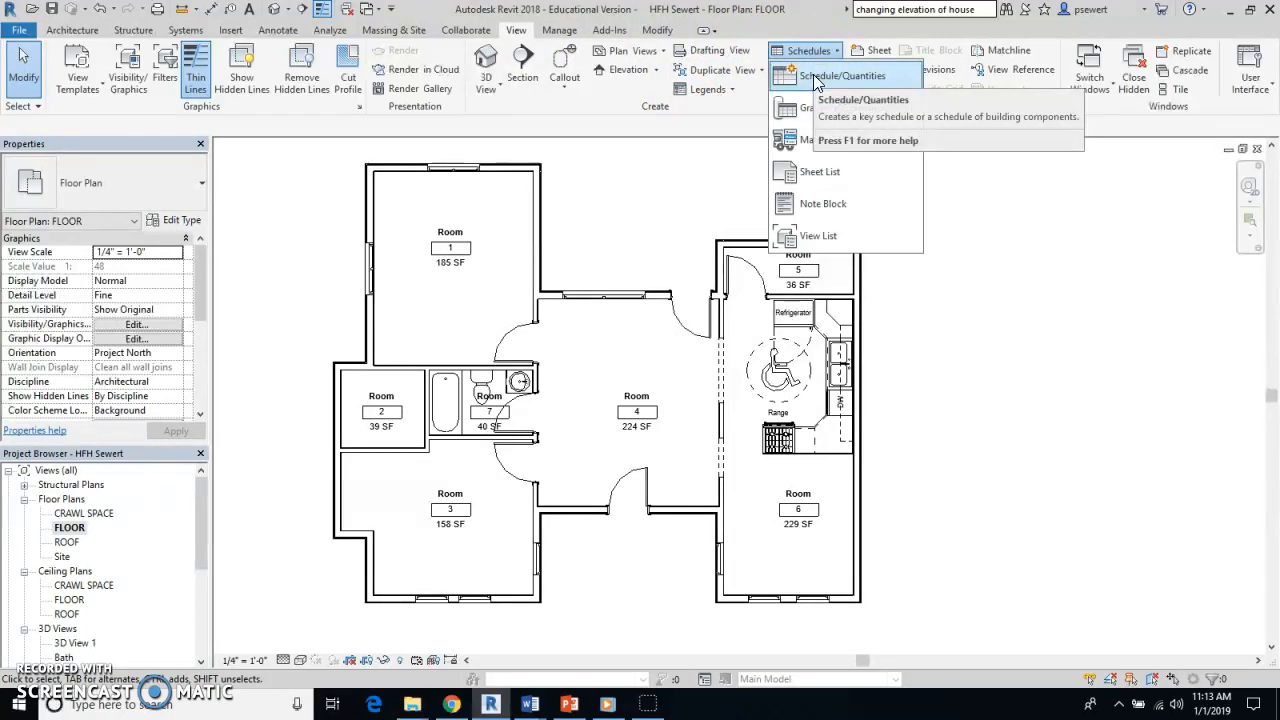
{"action": "left_click", "coordinate": [815, 78]}
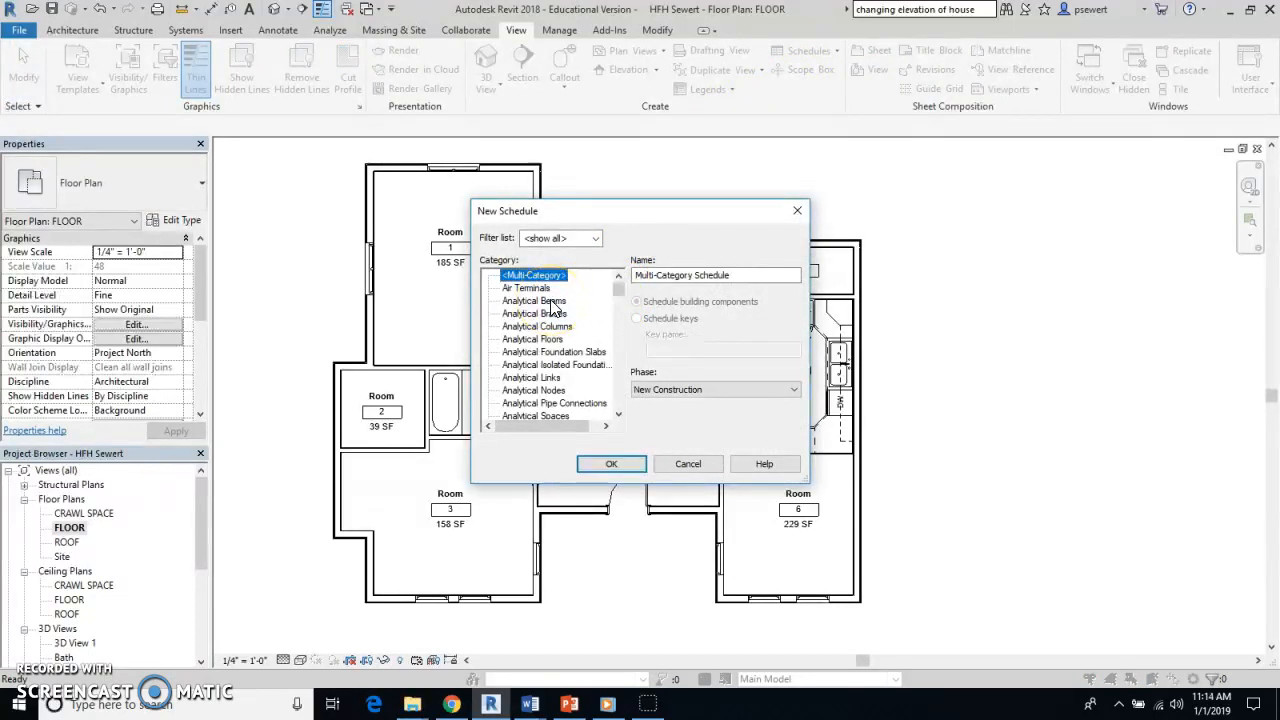
{"action": "key", "text": "r"}
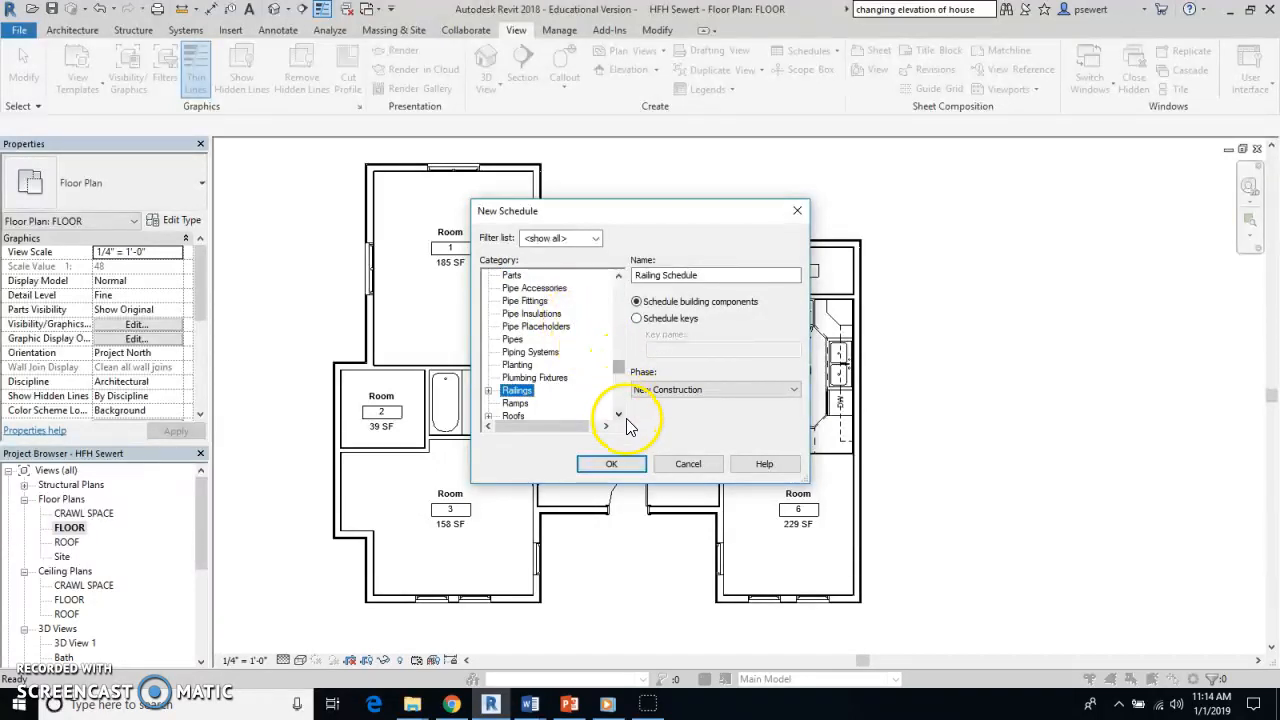
{"action": "scroll", "coordinate": [619, 420], "scroll_direction": "down", "scroll_amount": 5}
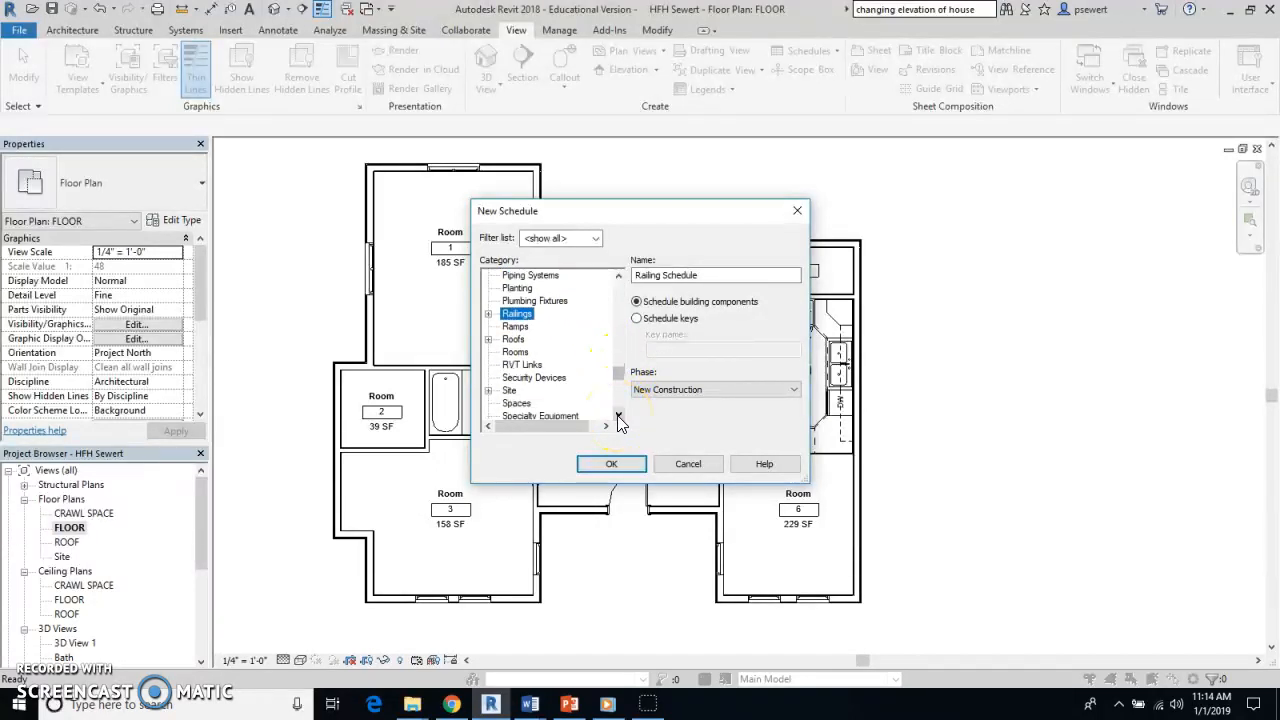
{"action": "left_click", "coordinate": [517, 353]}
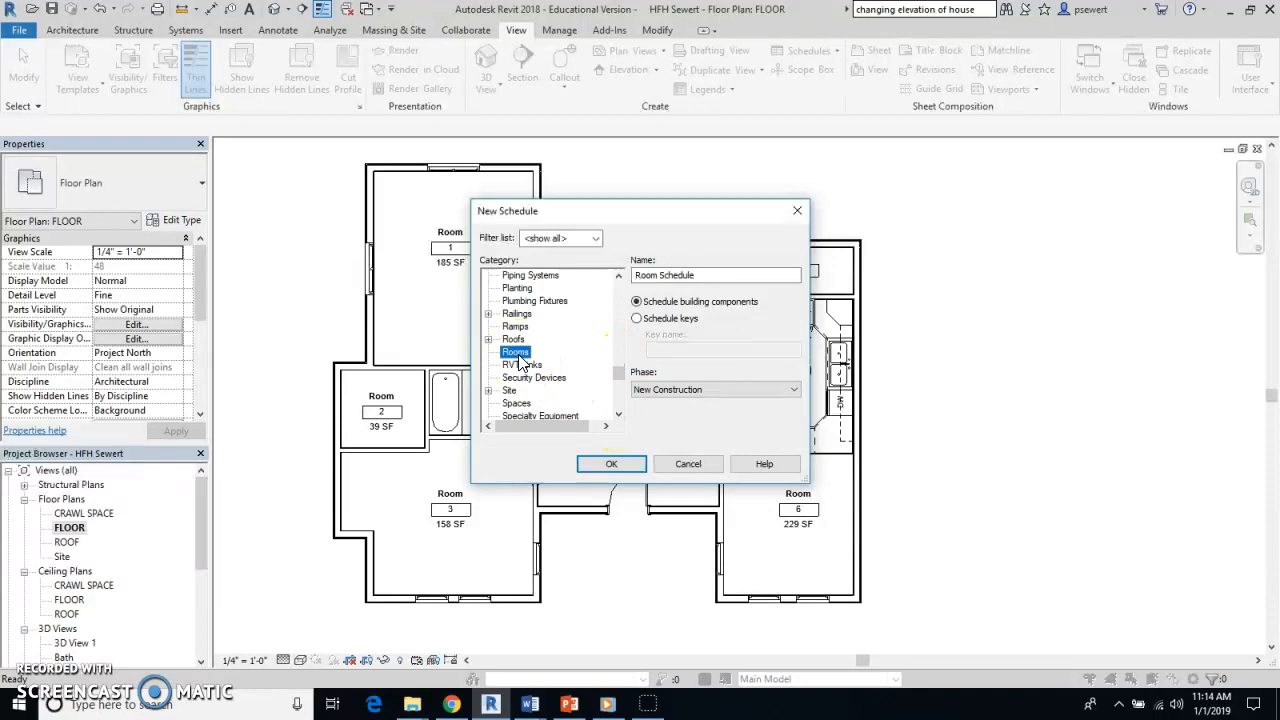
{"action": "left_click", "coordinate": [609, 465]}
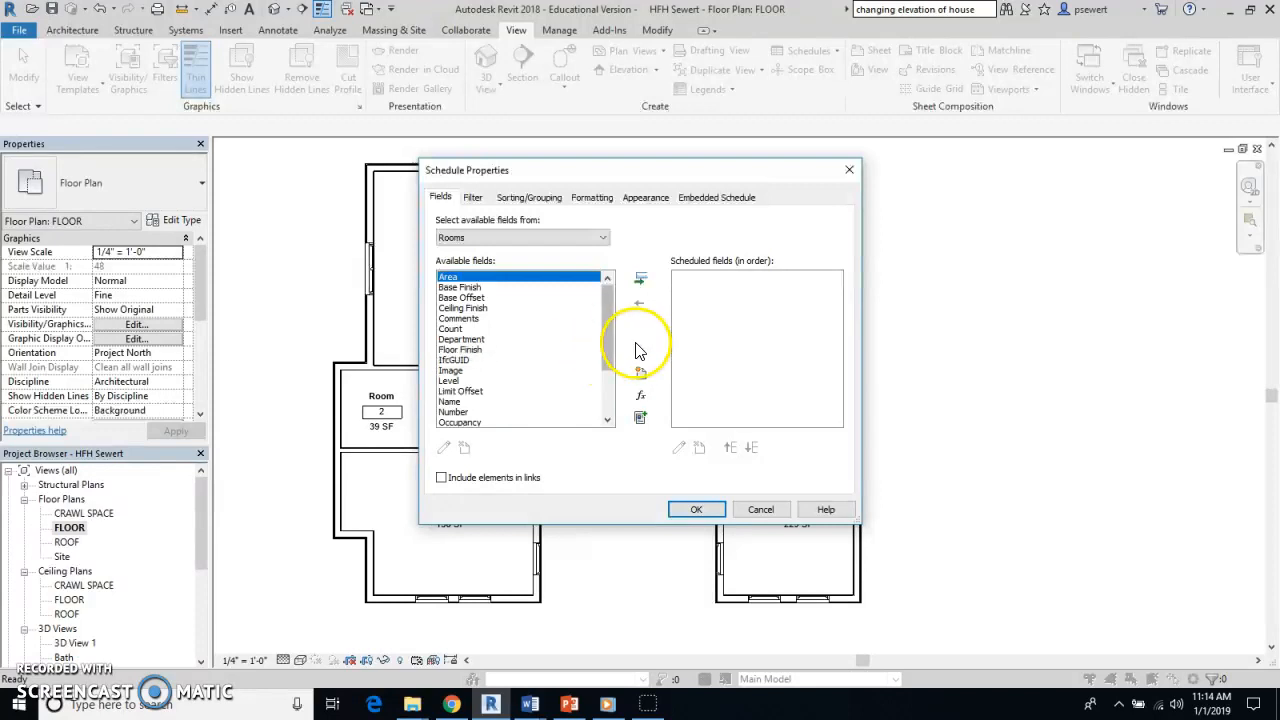
Add the Name, Number and Area fields, in that order, to the room schedule.
{"action": "scroll", "coordinate": [609, 354], "scroll_direction": "down", "scroll_amount": 1}
{"action": "left_click_drag", "start_coordinate": [609, 354], "coordinate": [609, 395]}
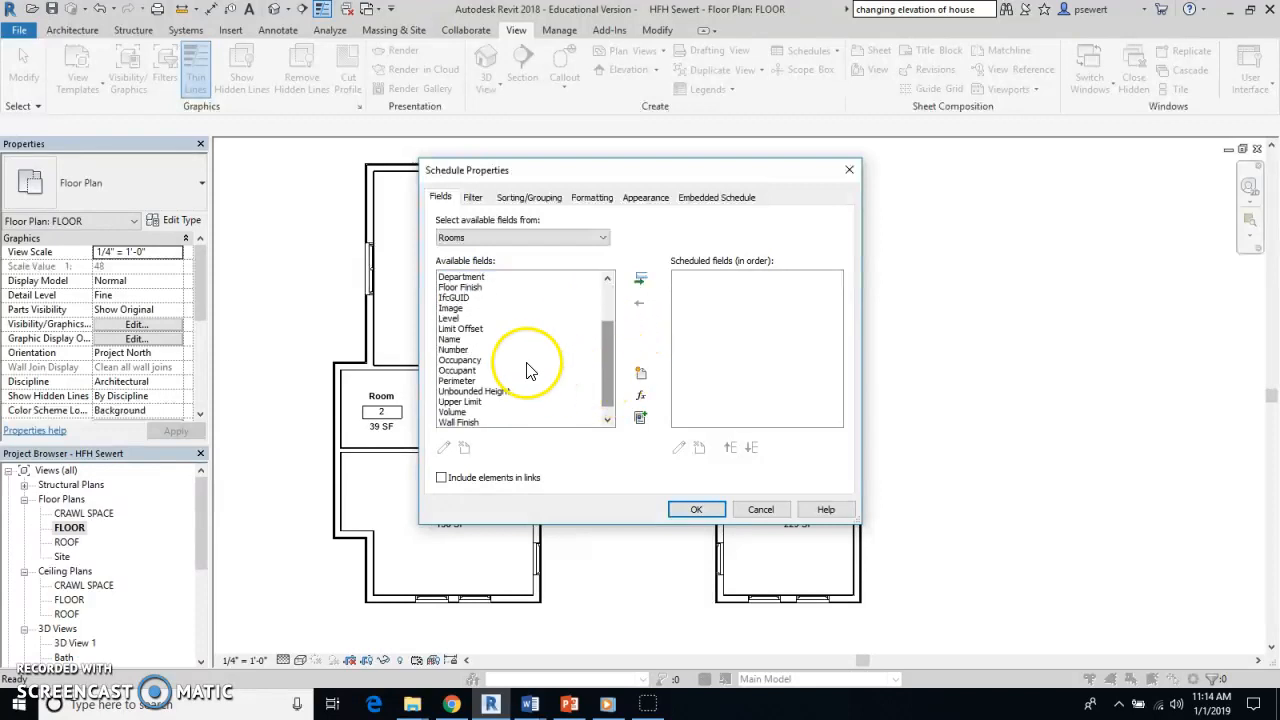
{"action": "double_click", "coordinate": [455, 340]}
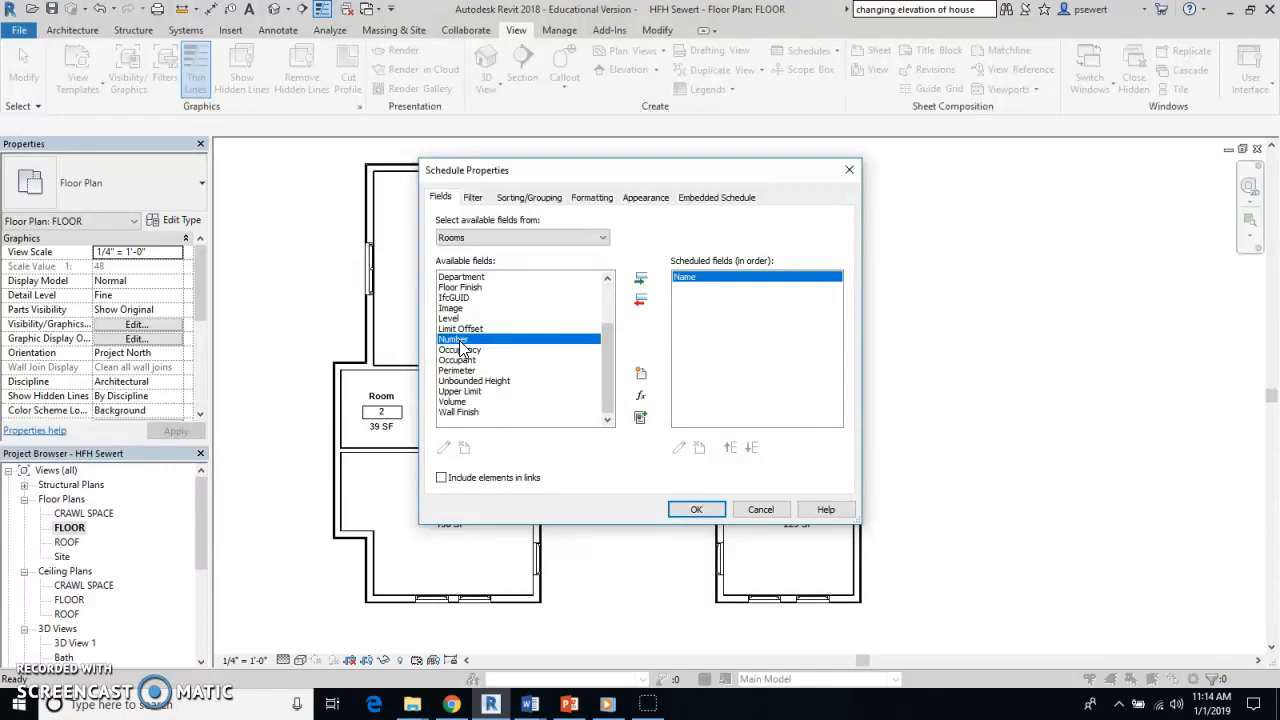
{"action": "double_click", "coordinate": [460, 342]}
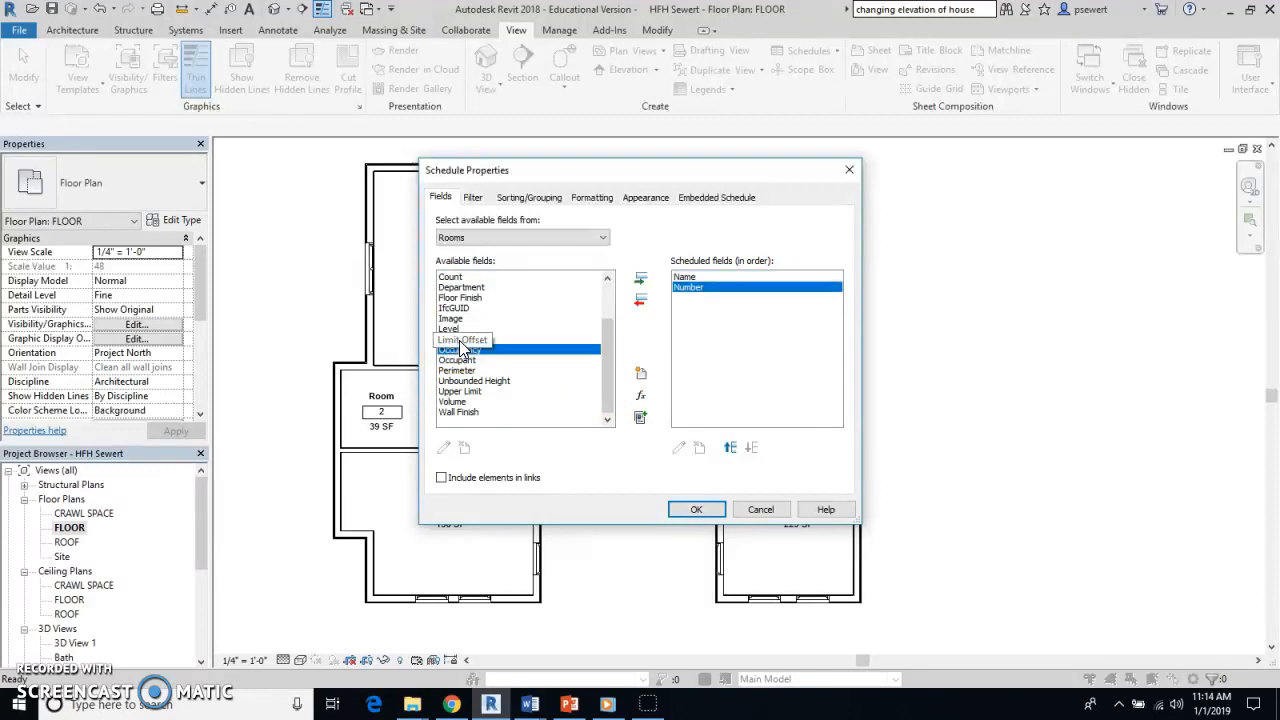
{"action": "left_click_drag", "start_coordinate": [600, 339], "coordinate": [580, 305]}
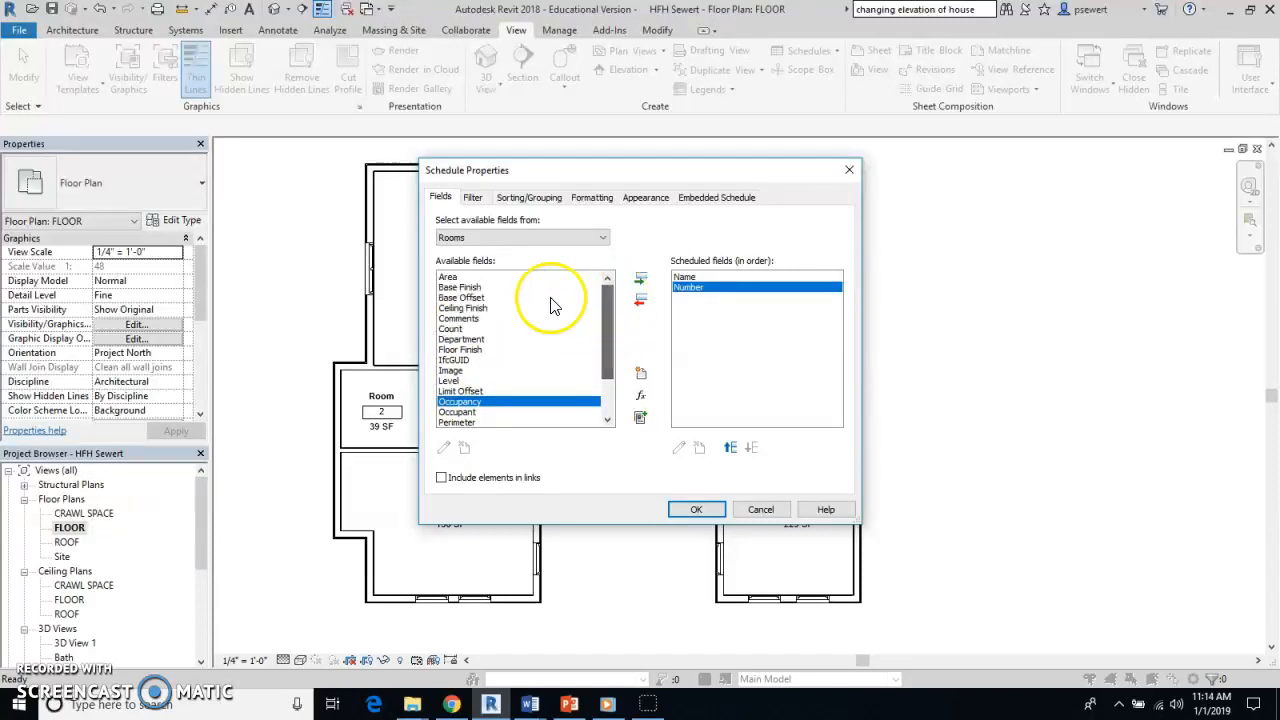
{"action": "double_click", "coordinate": [448, 277]}
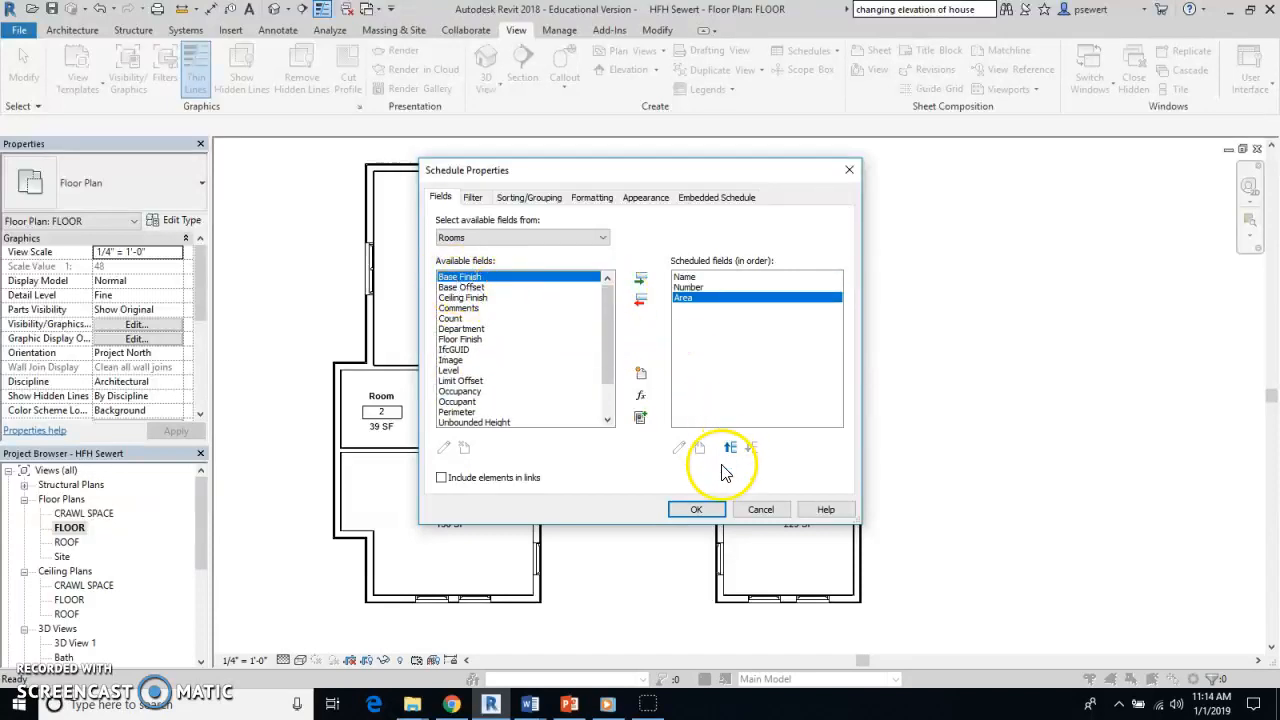
Remove the Number field from the room schedule's scheduled fields.
{"action": "left_click", "coordinate": [686, 287]}
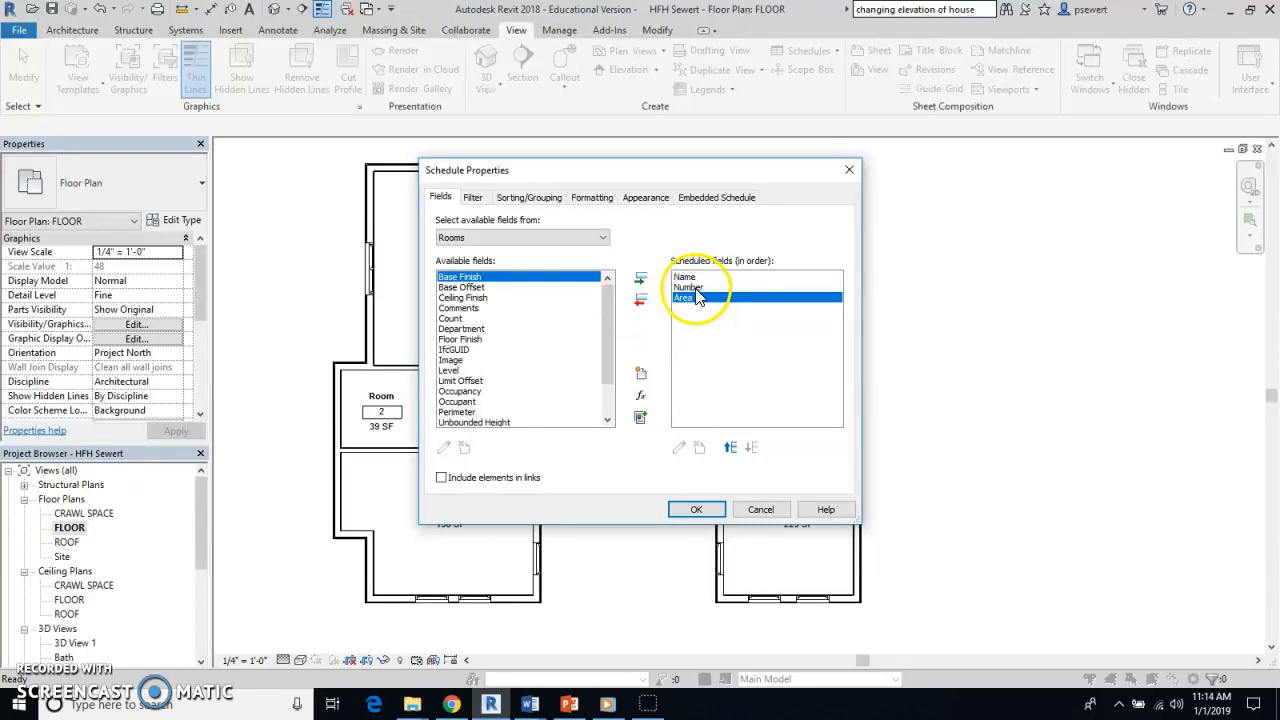
{"action": "left_click", "coordinate": [641, 299]}
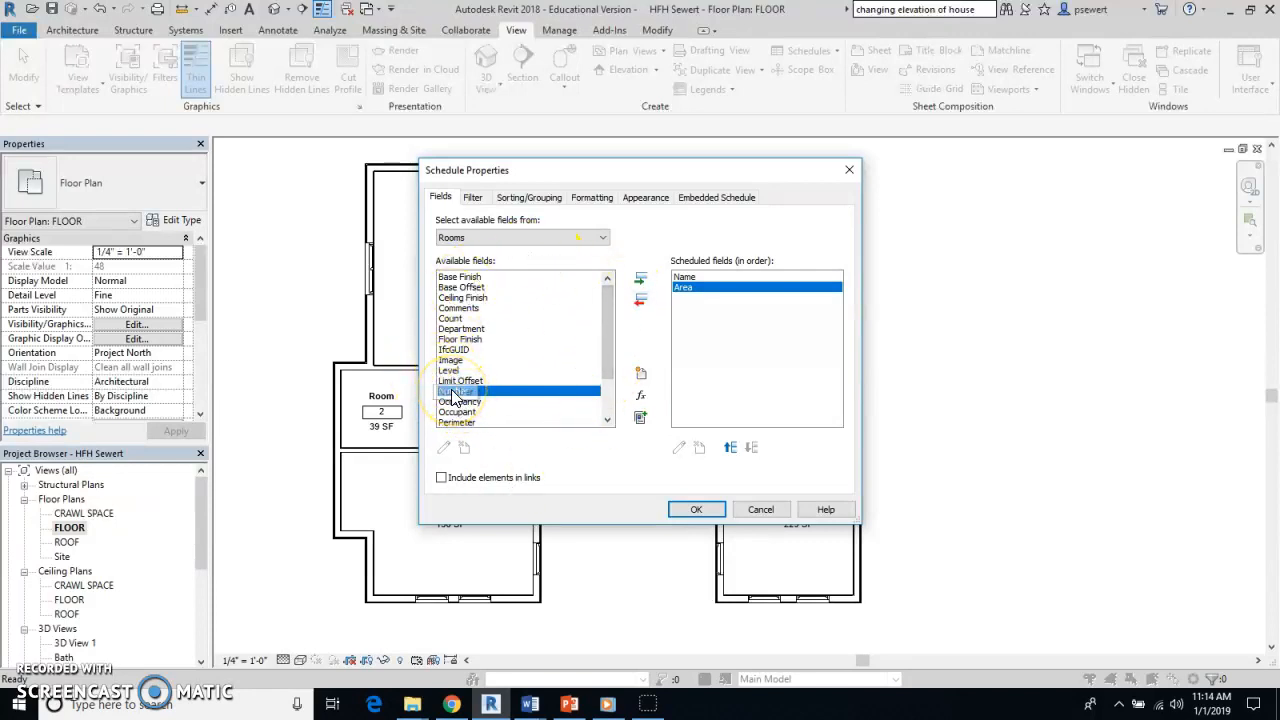
Add the Number field back to the room schedule and move it between Name and Area.
{"action": "left_click", "coordinate": [640, 278]}
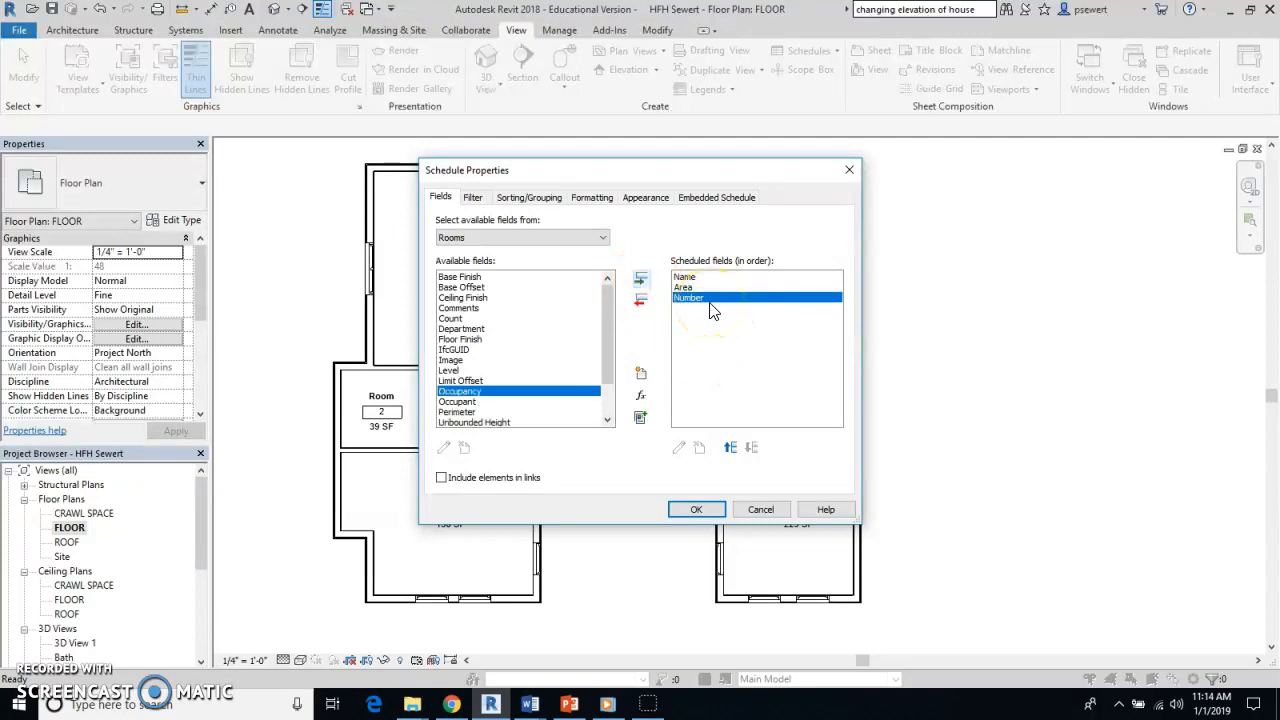
{"action": "left_click", "coordinate": [731, 447]}
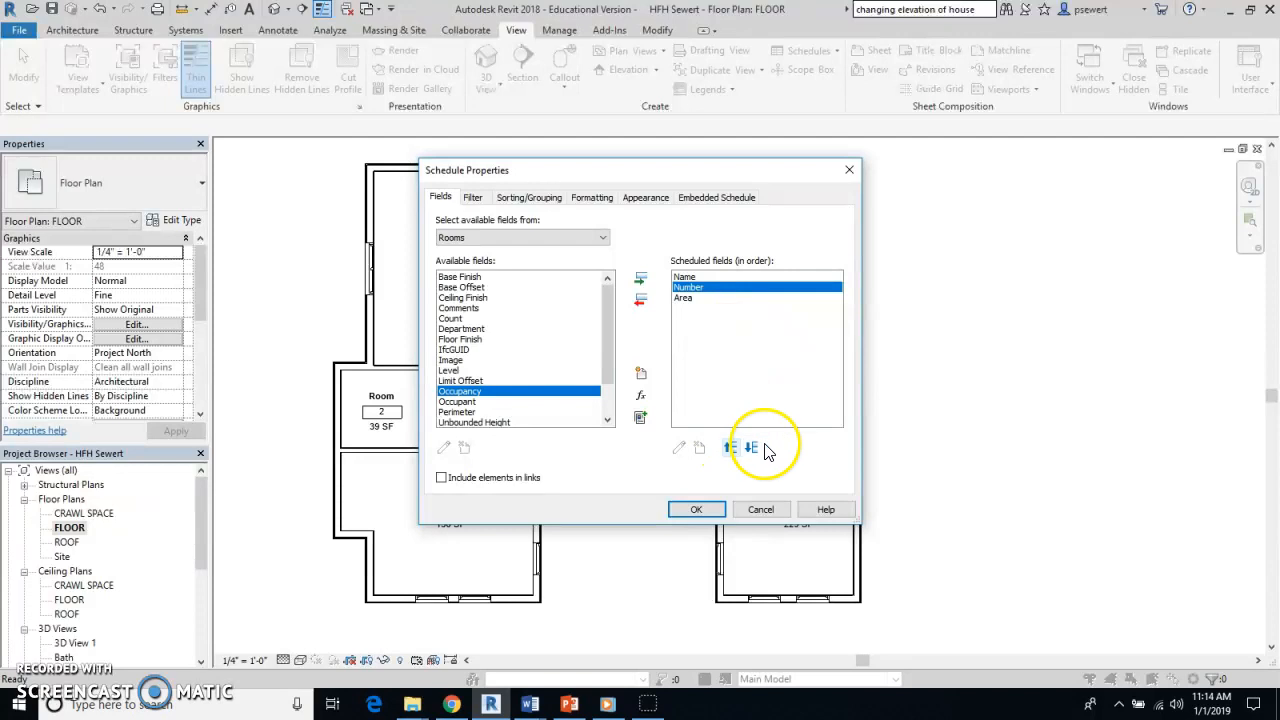
{"action": "left_click", "coordinate": [751, 447]}
{"action": "left_click", "coordinate": [731, 448]}
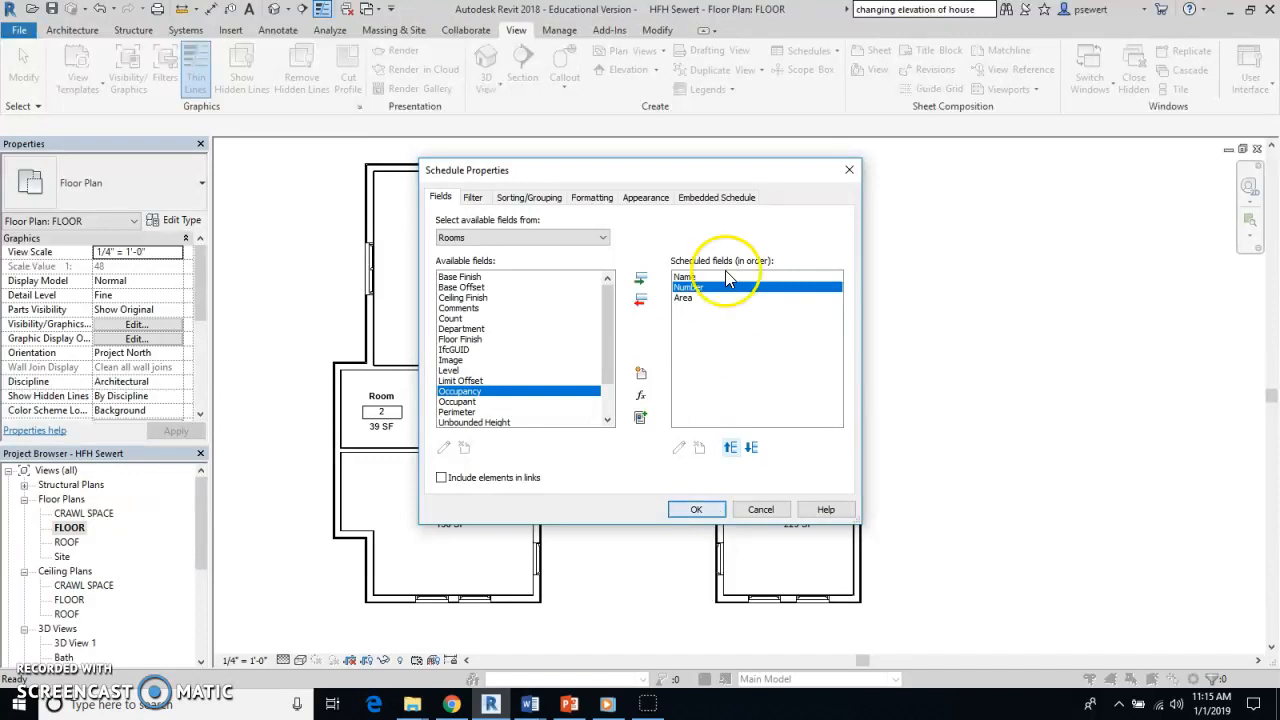
Sort the room schedule by Area in descending order.
{"action": "left_click", "coordinate": [530, 199]}
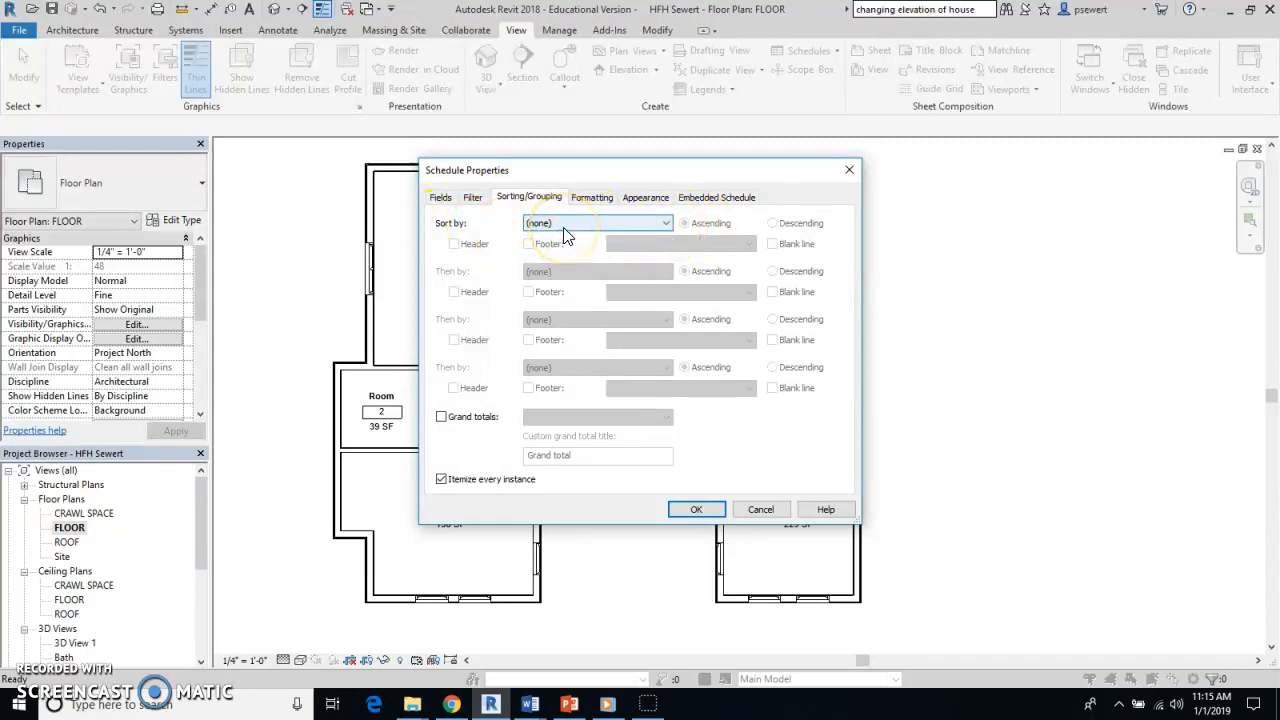
{"action": "left_click", "coordinate": [566, 224]}
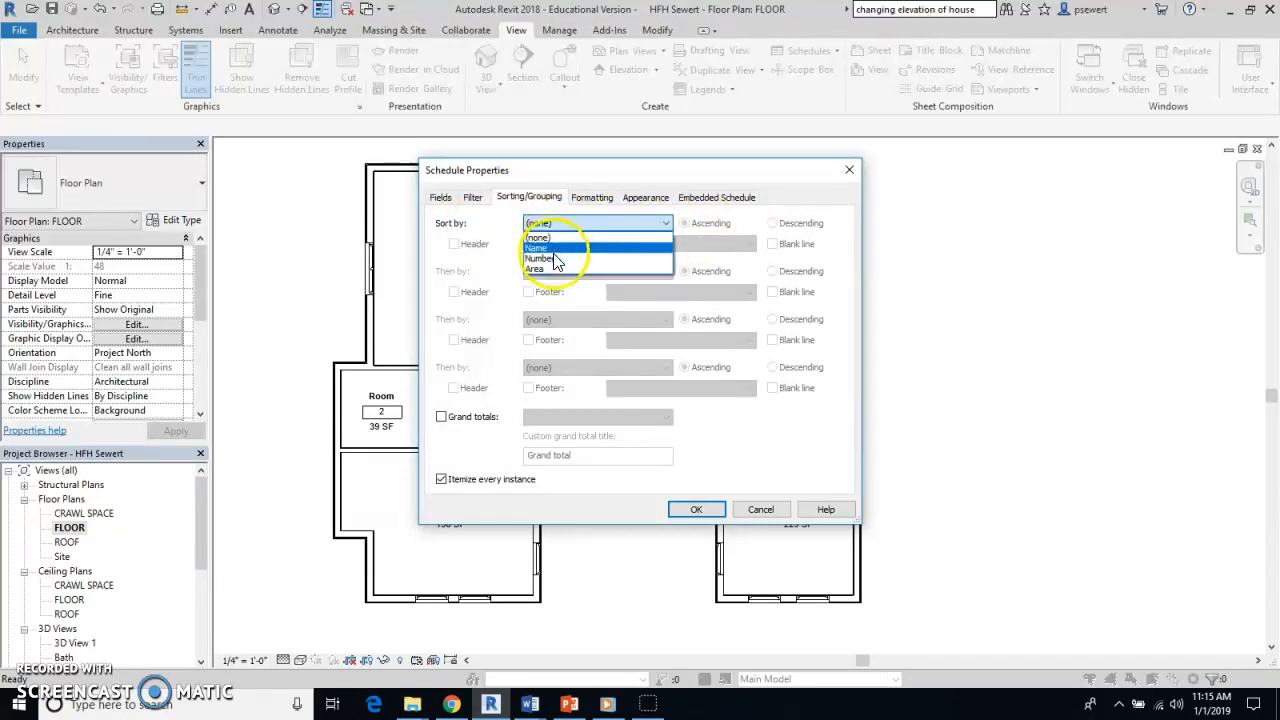
{"action": "left_click", "coordinate": [545, 268]}
{"action": "left_click", "coordinate": [698, 223]}
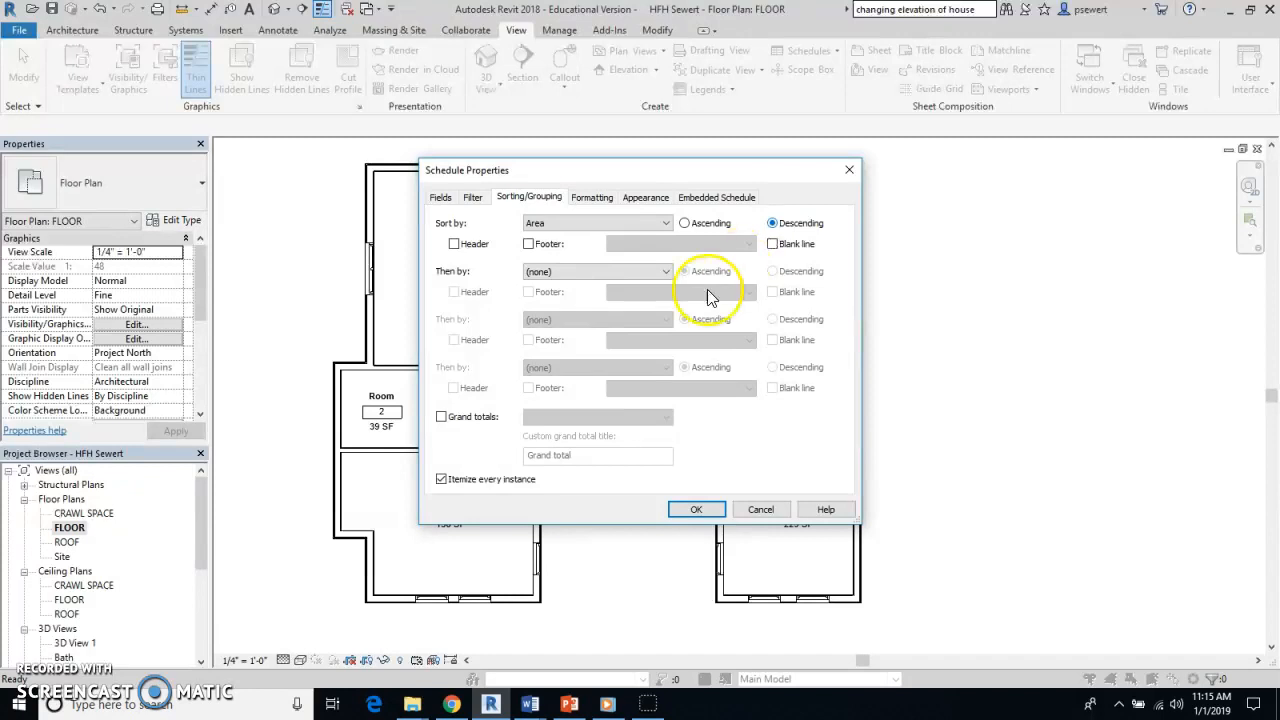
Enable grand totals for the room schedule, showing title, count, and totals.
{"action": "left_click", "coordinate": [441, 416]}
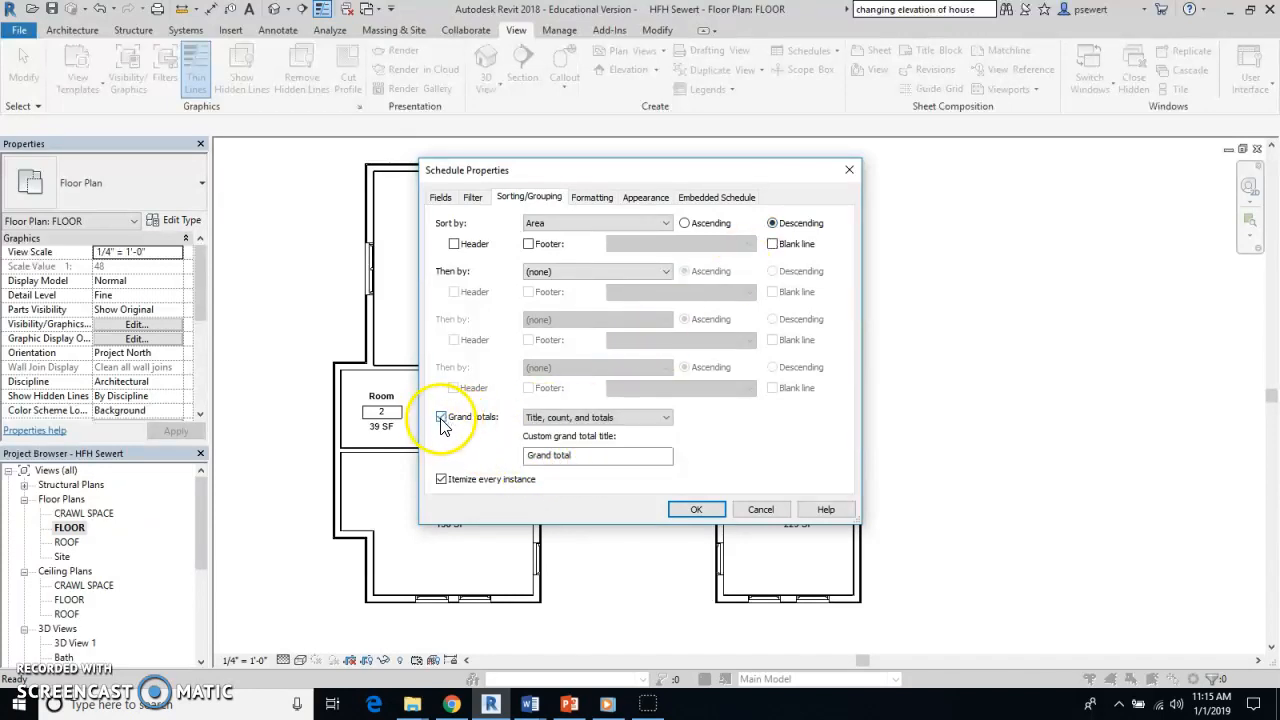
{"action": "left_click", "coordinate": [634, 419]}
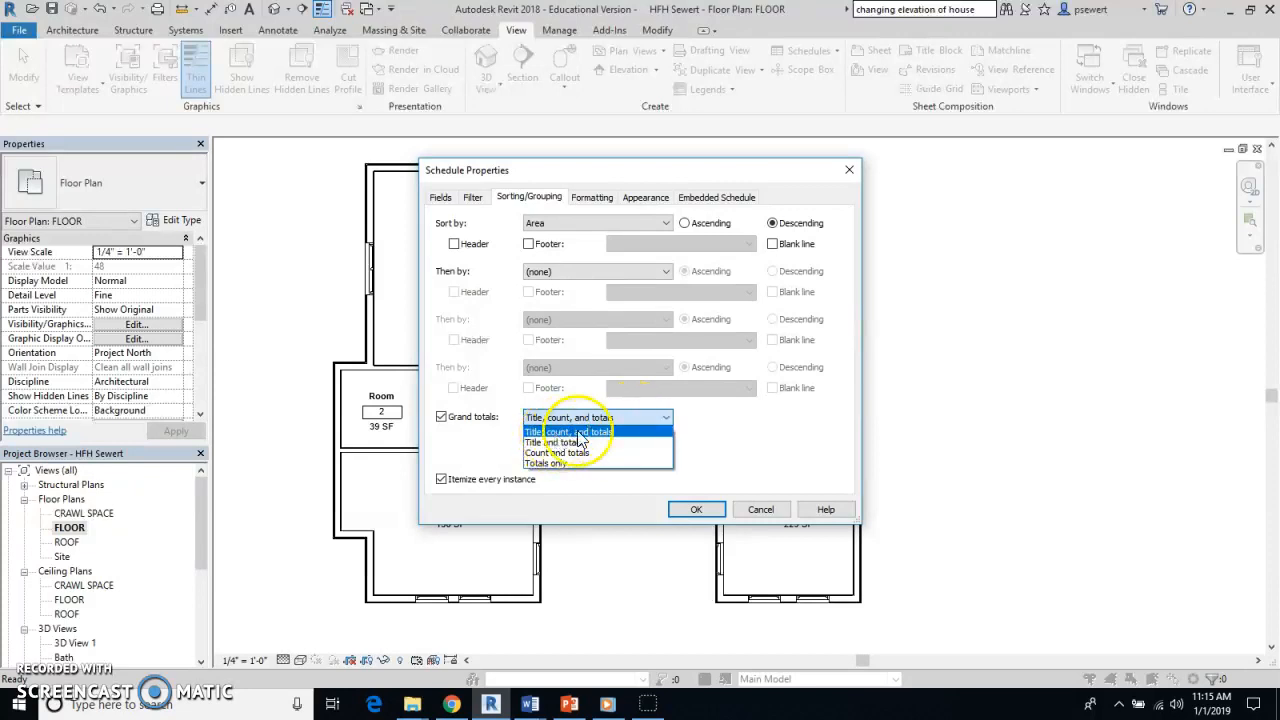
{"action": "left_click", "coordinate": [733, 428]}
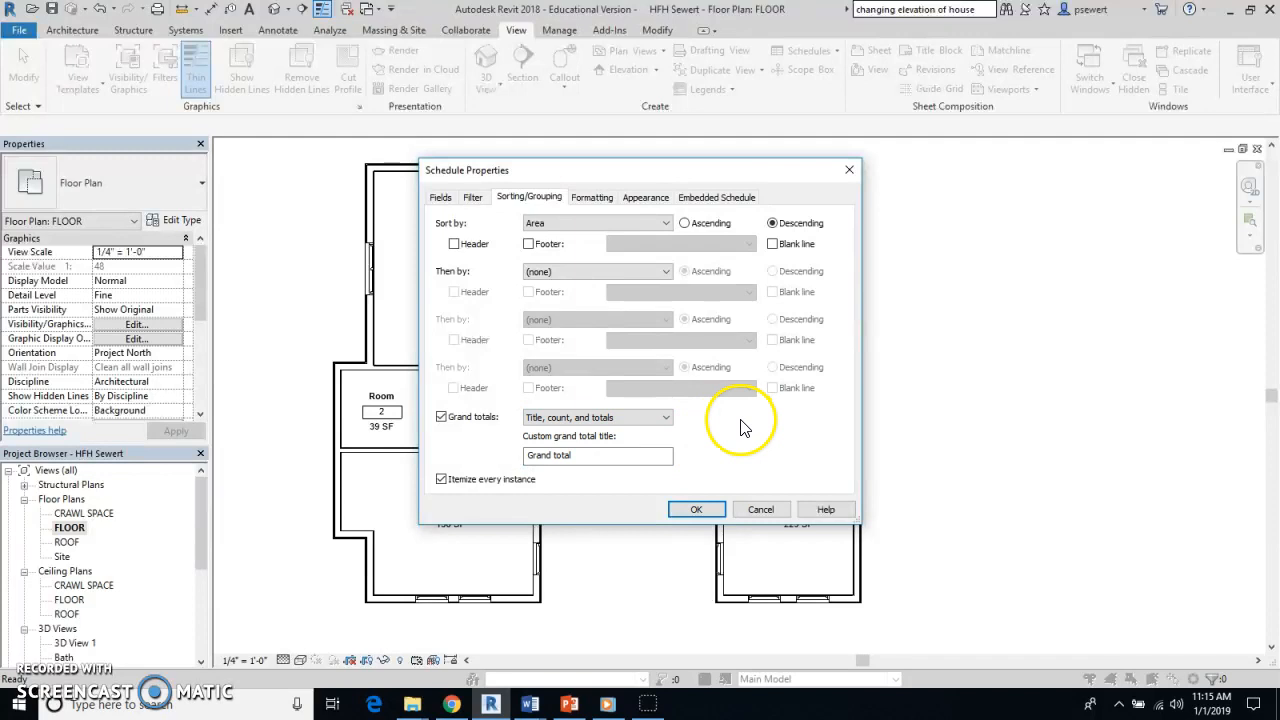
Format the schedule's Area field to calculate totals.
{"action": "left_click", "coordinate": [591, 198]}
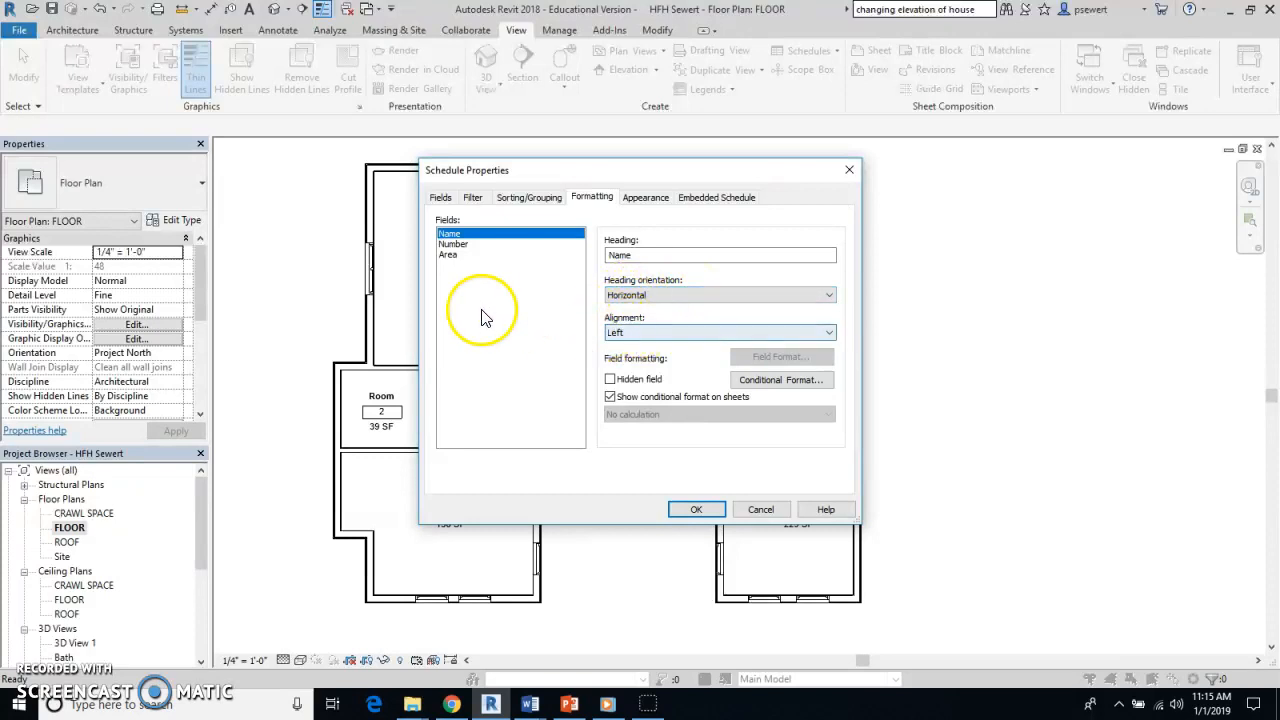
{"action": "left_click", "coordinate": [448, 256]}
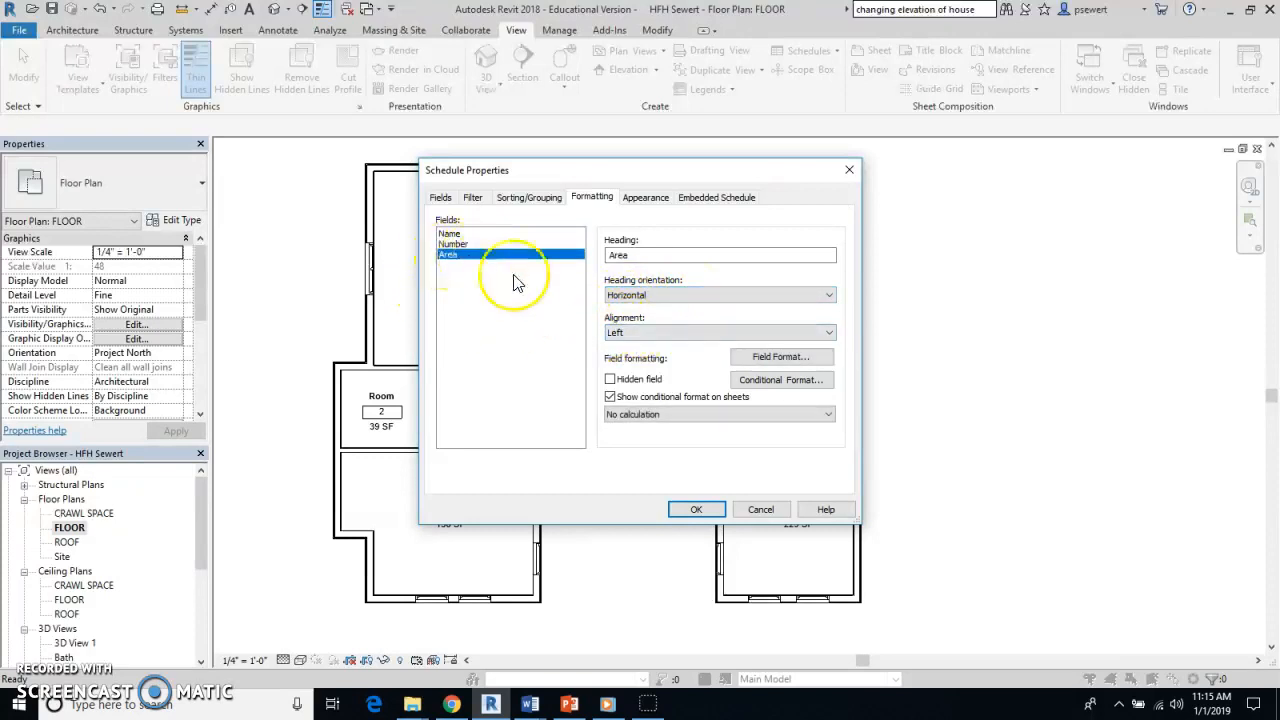
{"action": "left_click", "coordinate": [688, 413]}
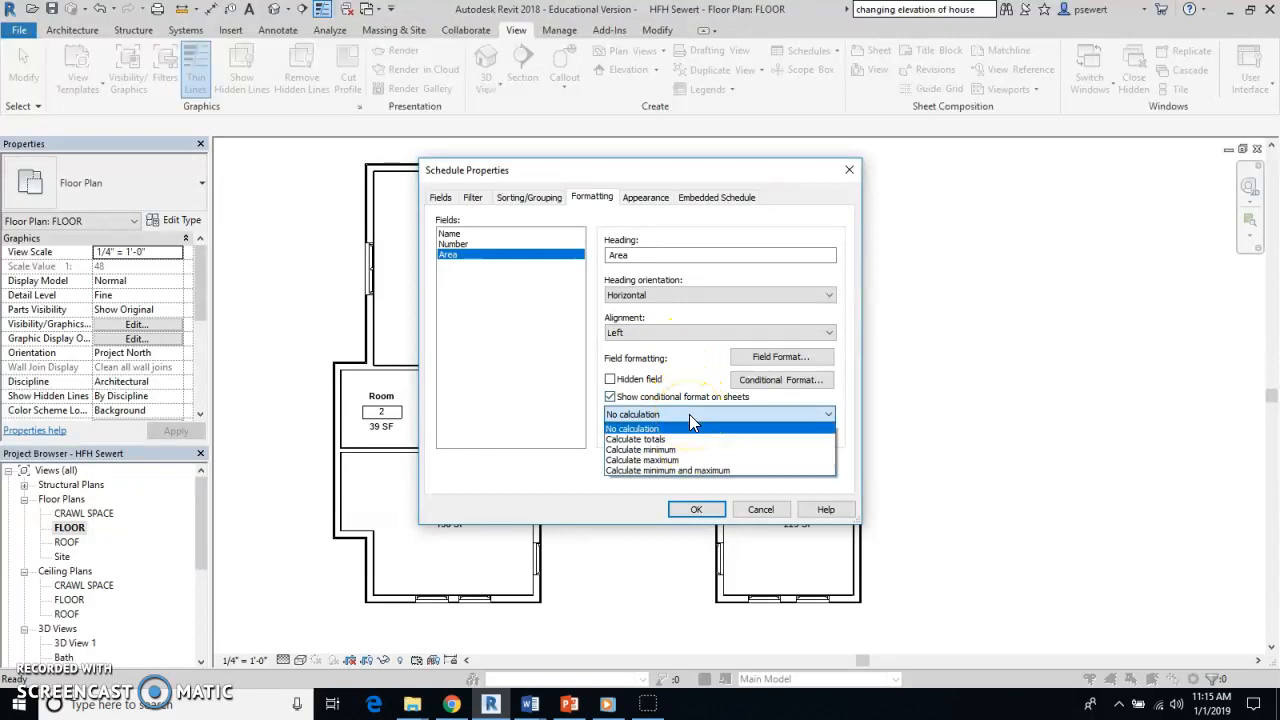
{"action": "left_click", "coordinate": [690, 439]}
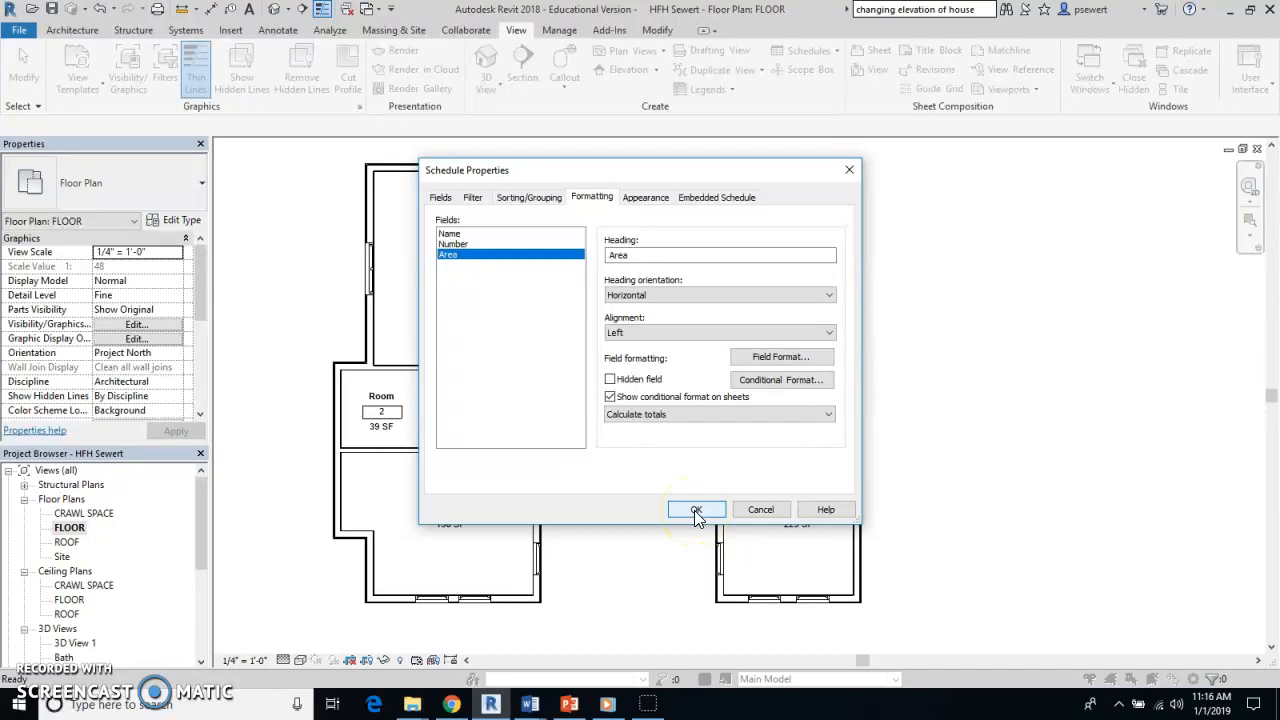
Turn off the blank row before data and generate the room schedule.
{"action": "left_click", "coordinate": [647, 198]}
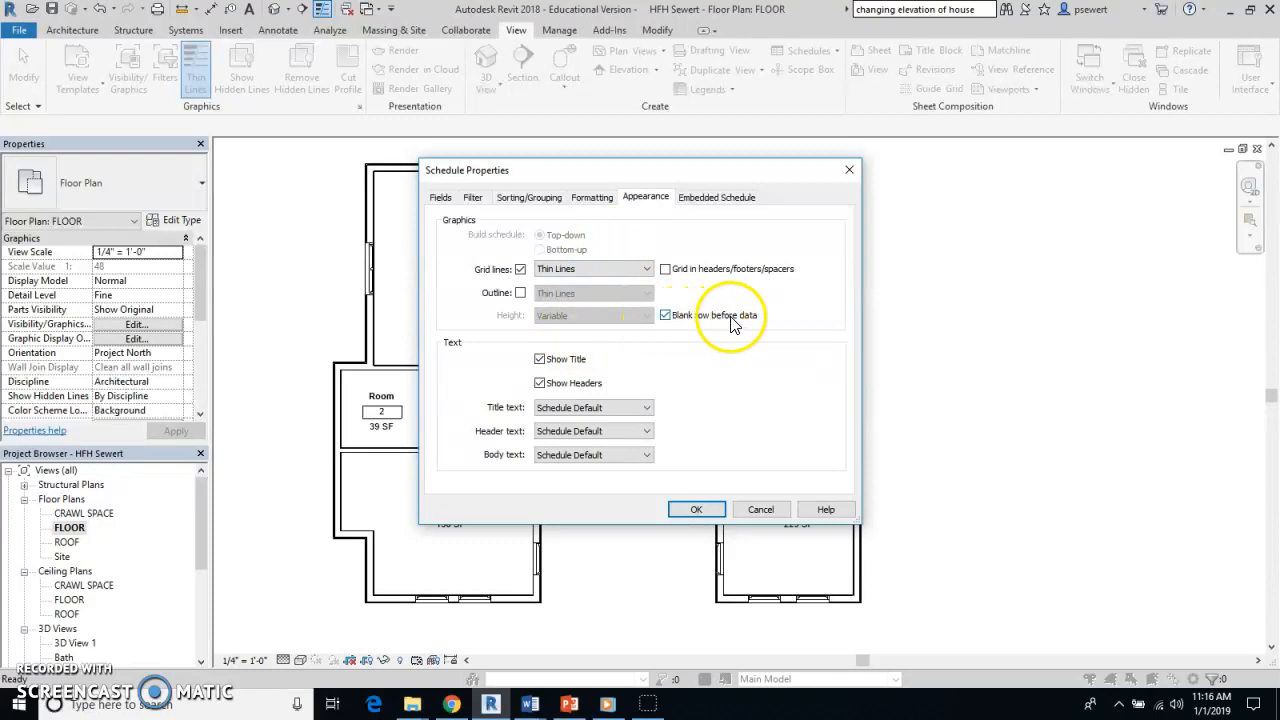
{"action": "left_click", "coordinate": [665, 316]}
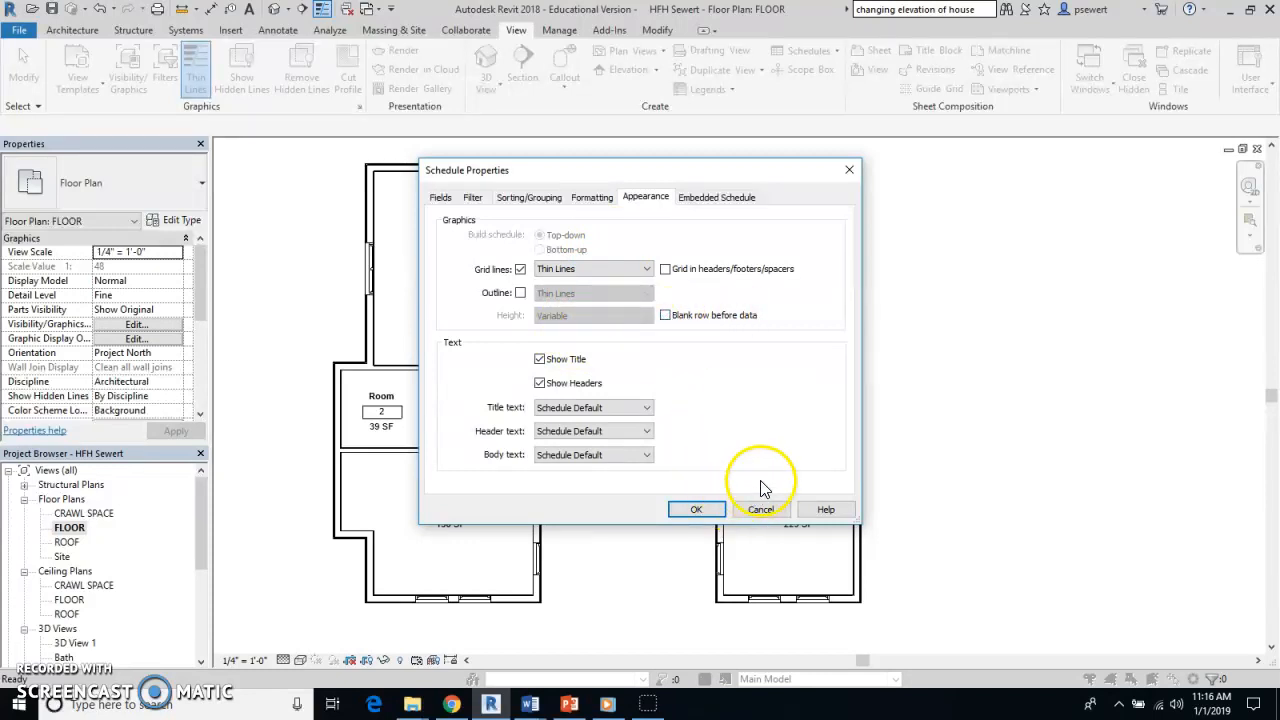
{"action": "left_click", "coordinate": [697, 510]}
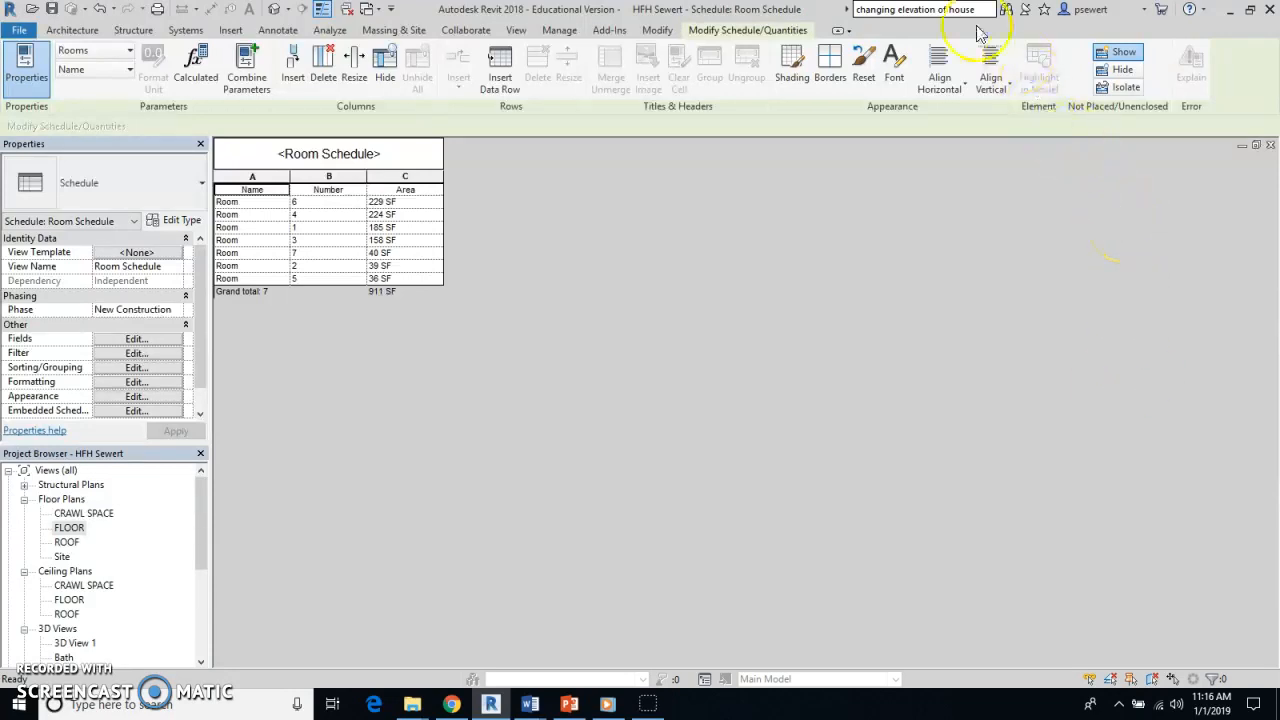
Close the 3D view and tile the room schedule and FLOOR plan windows side by side.
{"action": "left_click", "coordinate": [518, 32]}
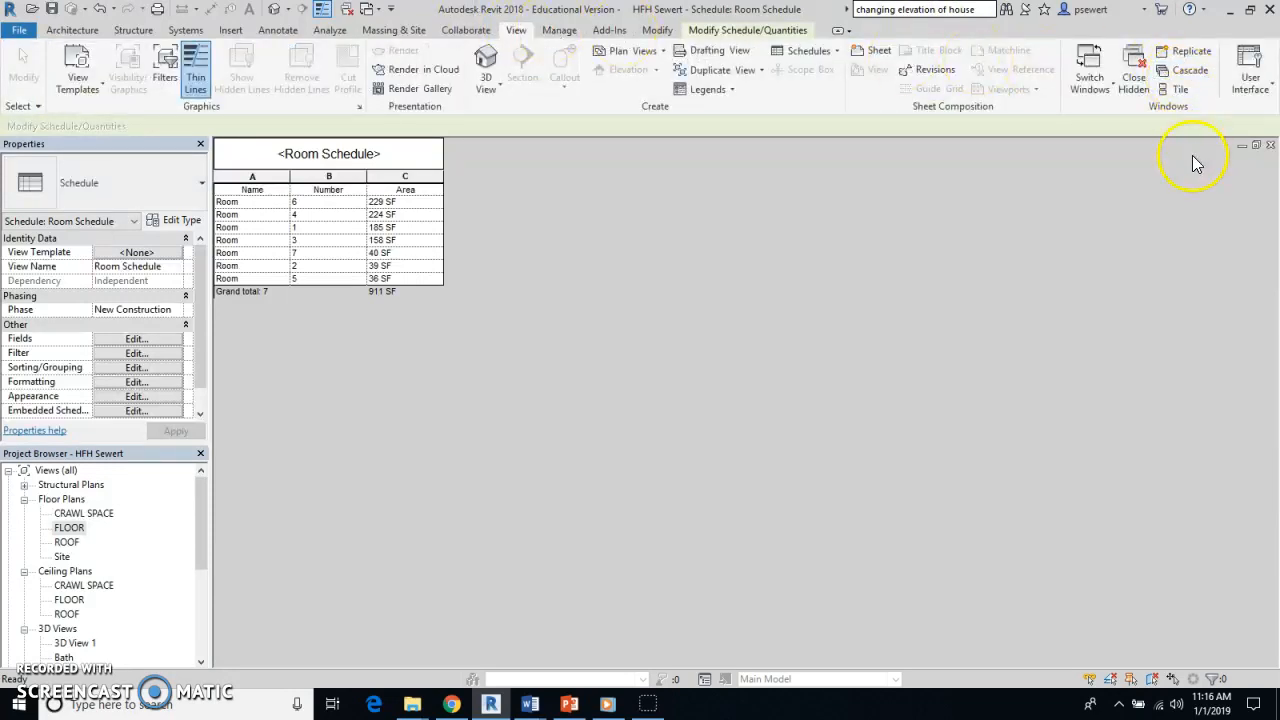
{"action": "left_click", "coordinate": [1178, 89]}
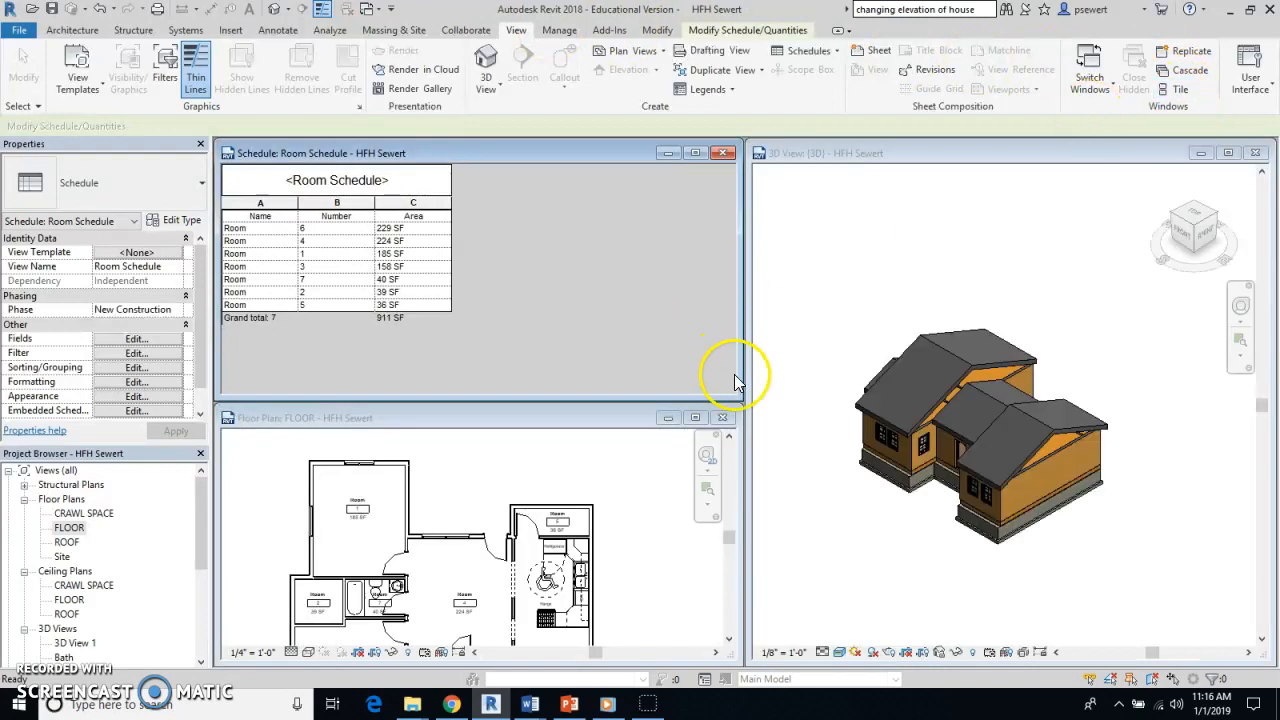
{"action": "left_click", "coordinate": [1256, 153]}
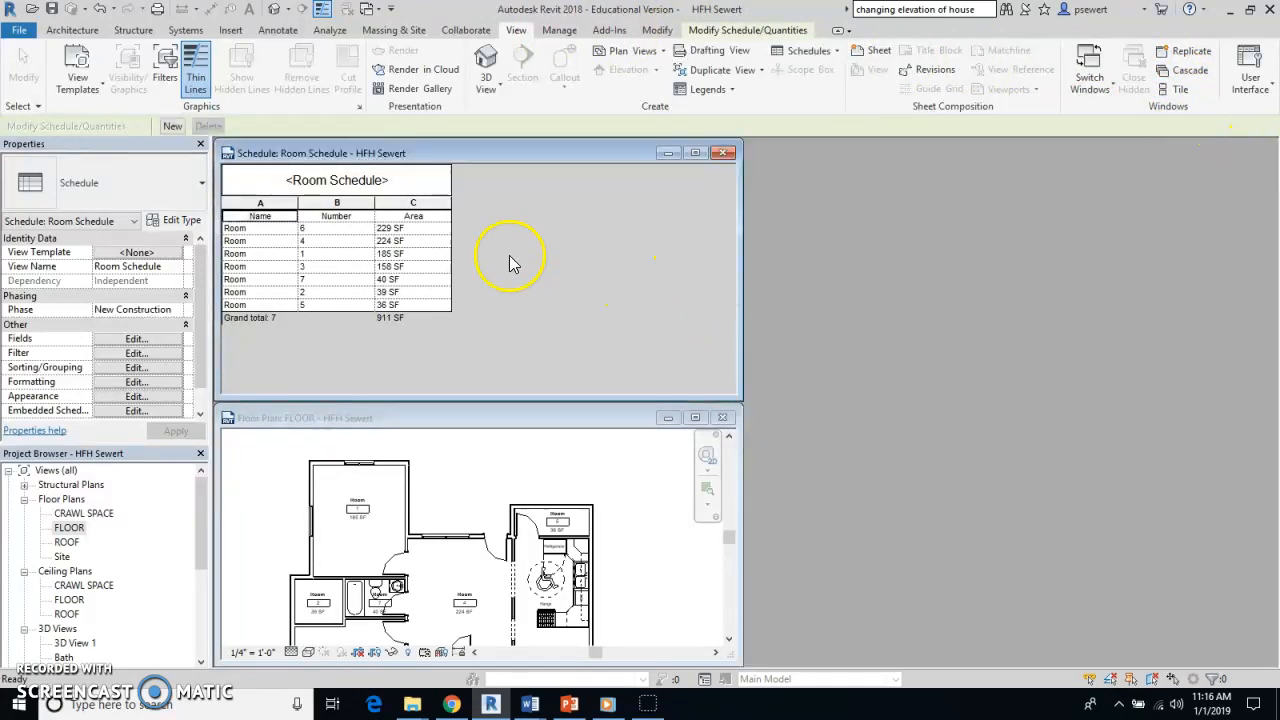
{"action": "mouse_move", "coordinate": [420, 151]}
{"action": "left_mouse_down"}
{"action": "mouse_move", "coordinate": [934, 206]}
{"action": "mouse_move", "coordinate": [951, 196]}
{"action": "mouse_move", "coordinate": [955, 209]}
{"action": "left_mouse_up"}
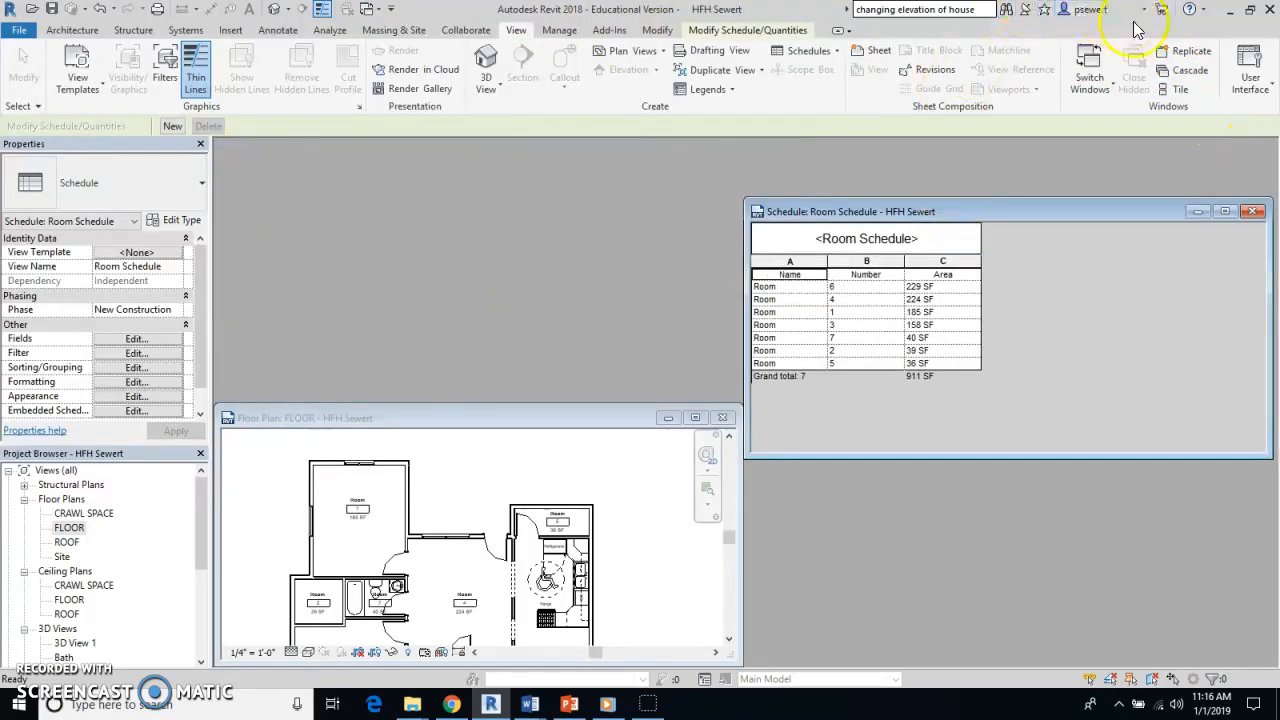
{"action": "left_click", "coordinate": [1176, 90]}
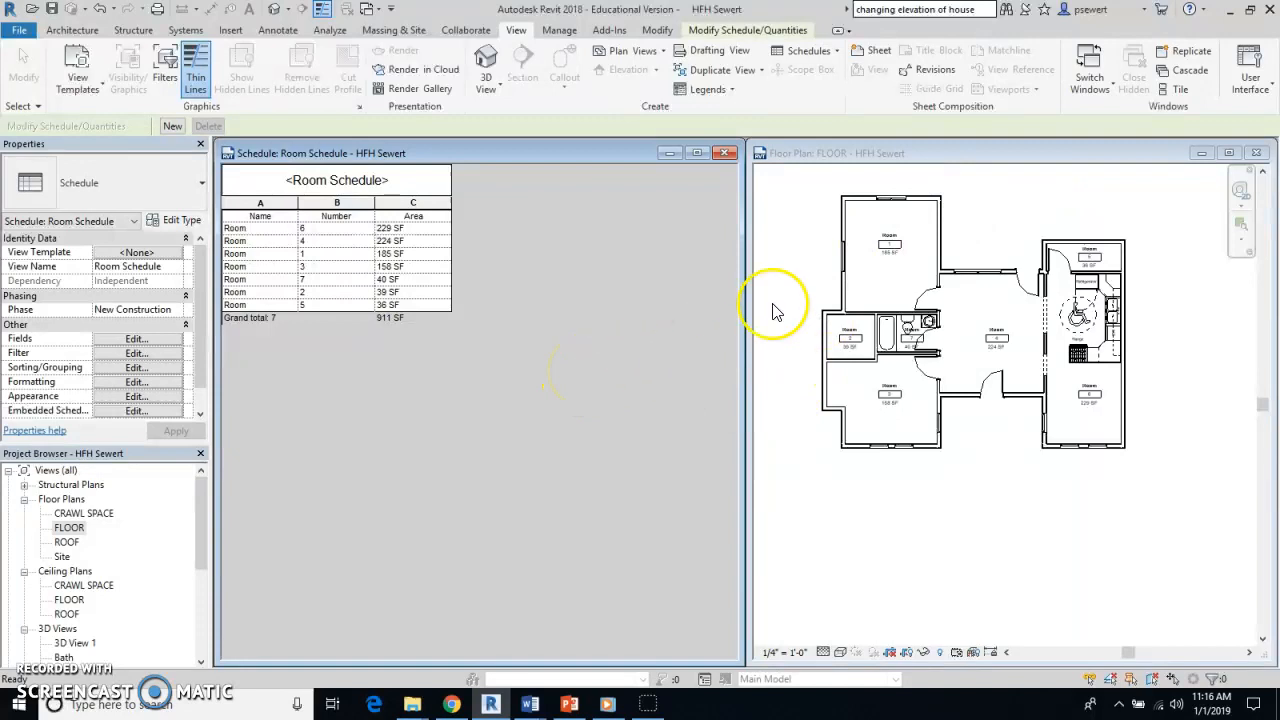
Narrow the schedule window to fit its table and extend the FLOOR plan window up to it.
{"action": "left_click_drag", "start_coordinate": [743, 214], "coordinate": [470, 203]}
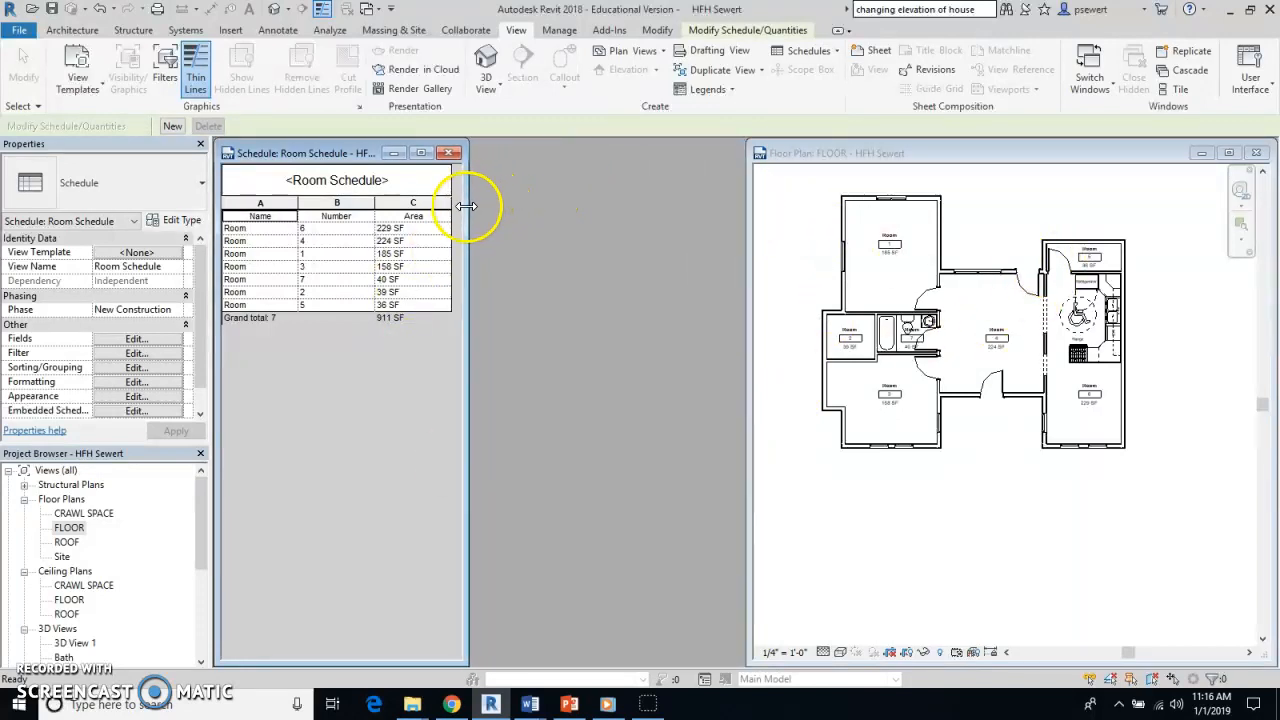
{"action": "left_click_drag", "start_coordinate": [750, 443], "coordinate": [484, 408]}
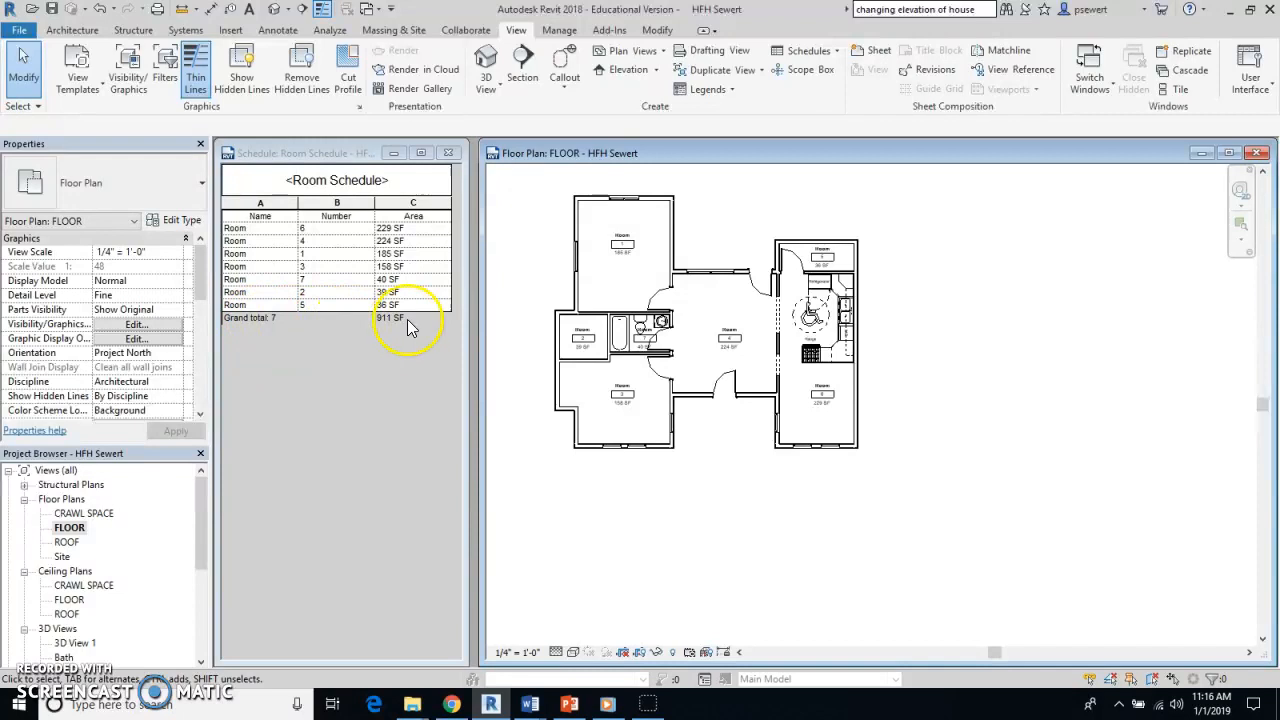
{"action": "scroll", "coordinate": [733, 317], "scroll_direction": "up", "scroll_amount": 4}
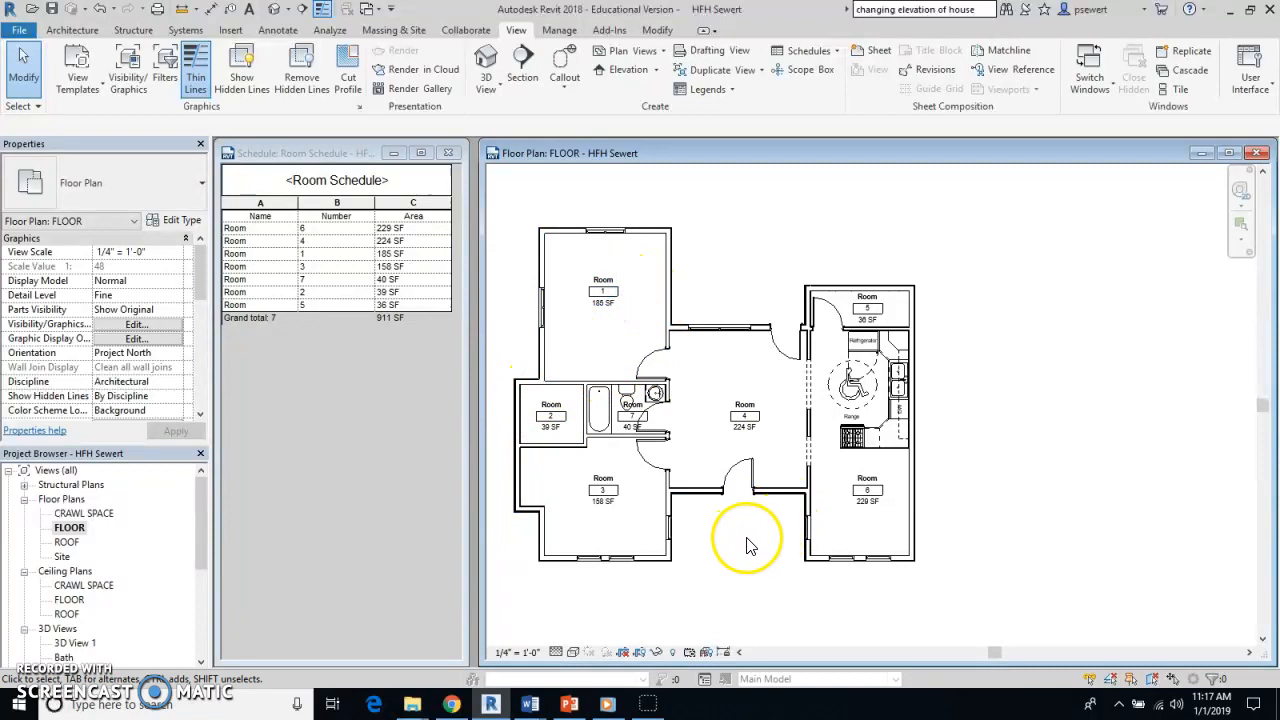
Rename room 1 in its floor plan tag as Master Bedroom.
{"action": "left_click", "coordinate": [606, 292]}
{"action": "scroll", "coordinate": [610, 290], "scroll_direction": "up", "scroll_amount": 3}
{"action": "scroll", "coordinate": [612, 287], "scroll_direction": "up", "scroll_amount": 2}
{"action": "left_click", "coordinate": [590, 288]}
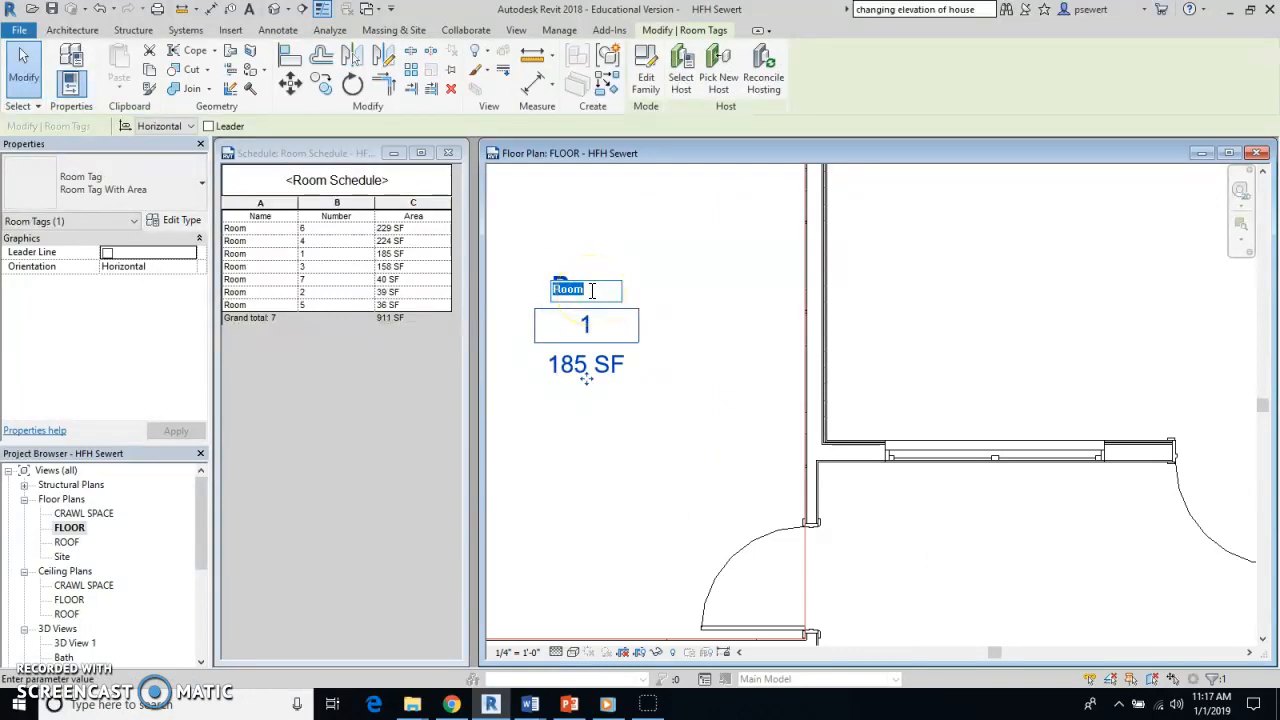
{"action": "type", "text": "M"}
{"action": "type", "text": "aster Bedroom"}
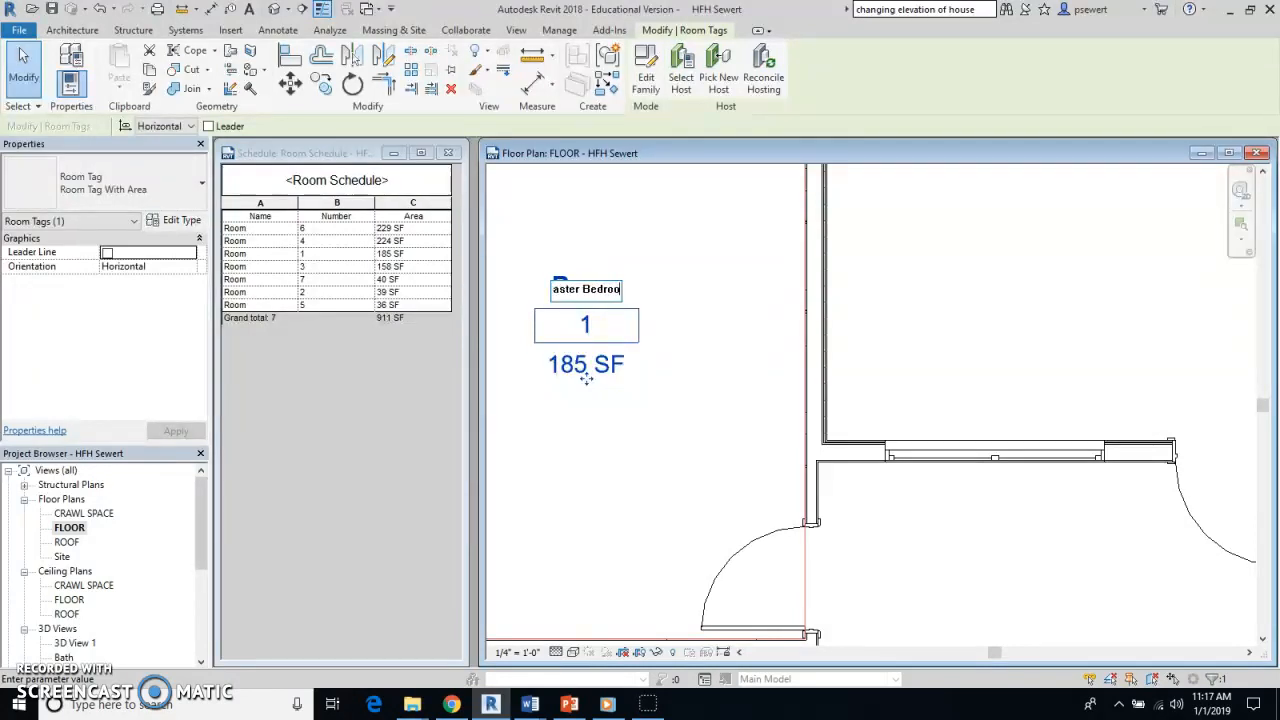
{"action": "key", "text": "Return"}
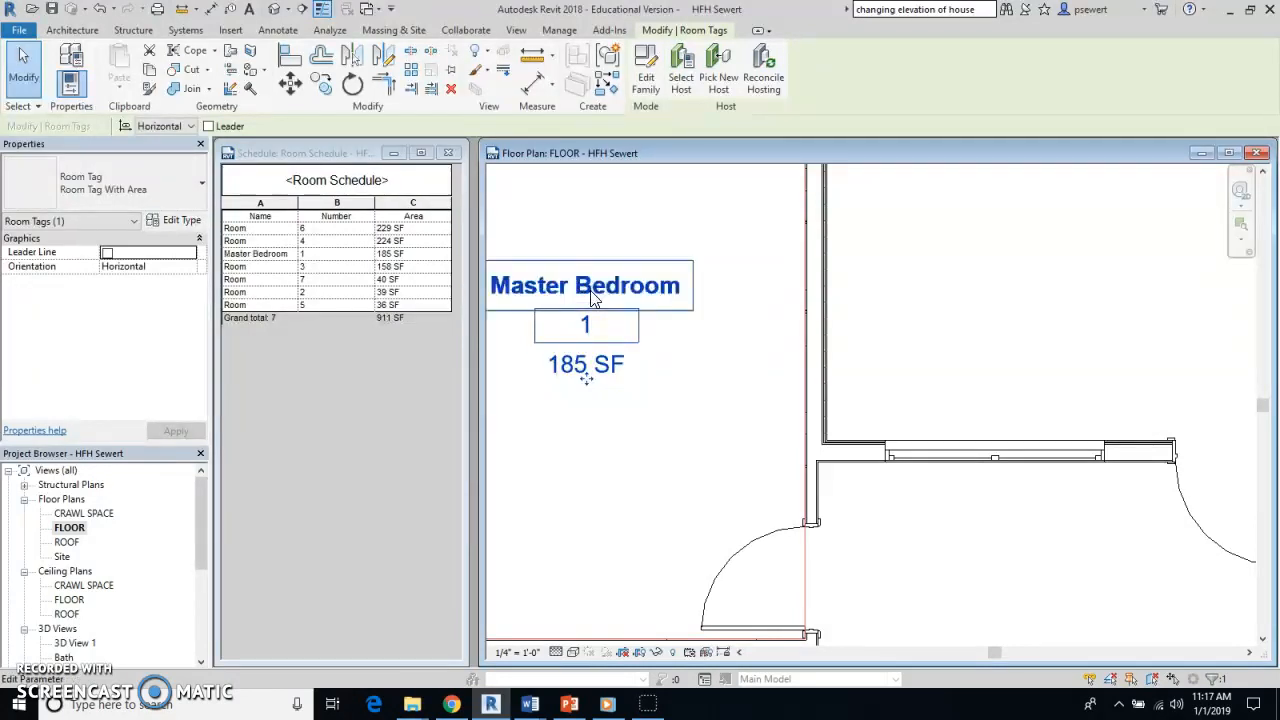
{"action": "left_click", "coordinate": [278, 260]}
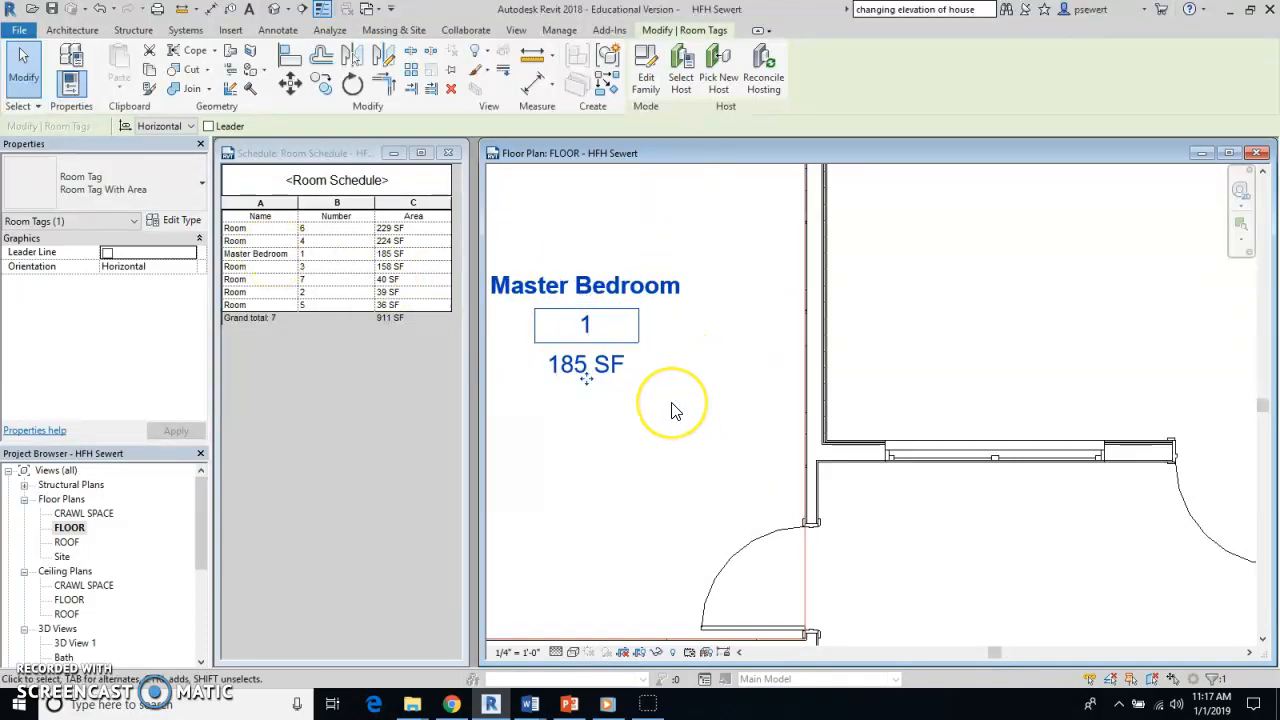
Rename room 2, below the master bedroom, as Closet.
{"action": "scroll", "coordinate": [674, 410], "scroll_direction": "down", "scroll_amount": 2}
{"action": "scroll", "coordinate": [672, 492], "scroll_direction": "down", "scroll_amount": 2}
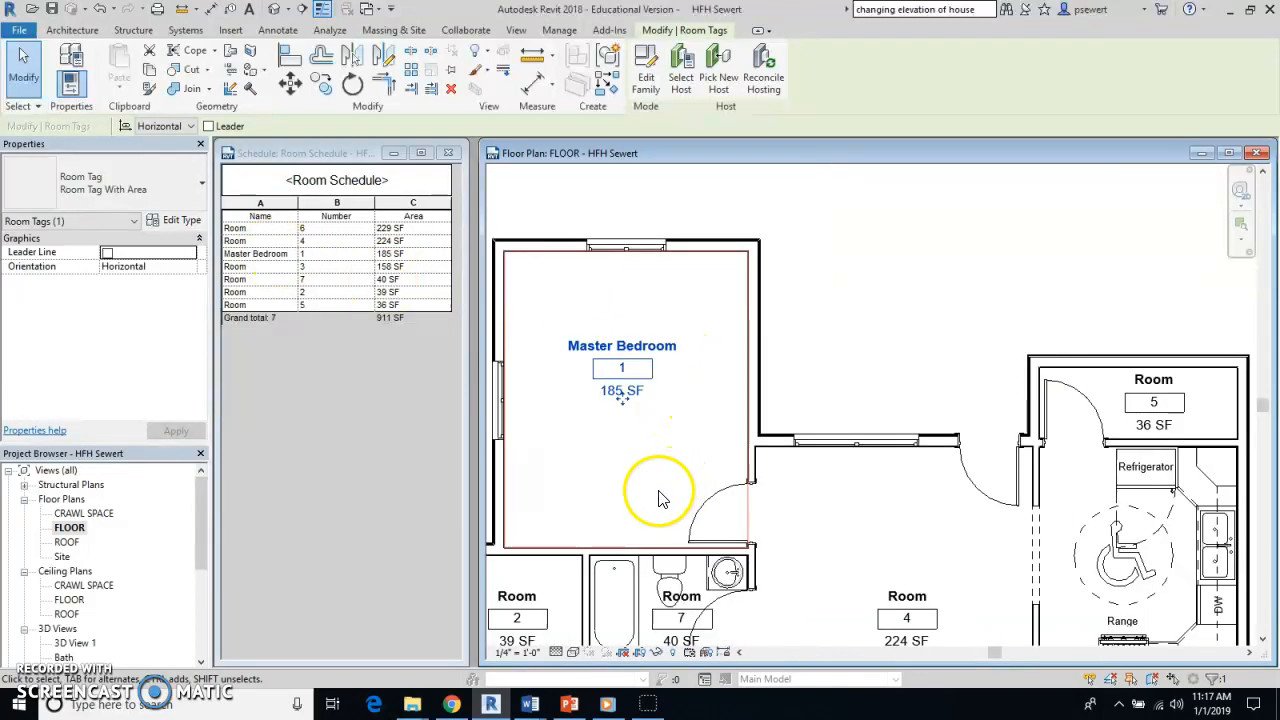
{"action": "middle_click_drag", "start_coordinate": [632, 518], "coordinate": [696, 360]}
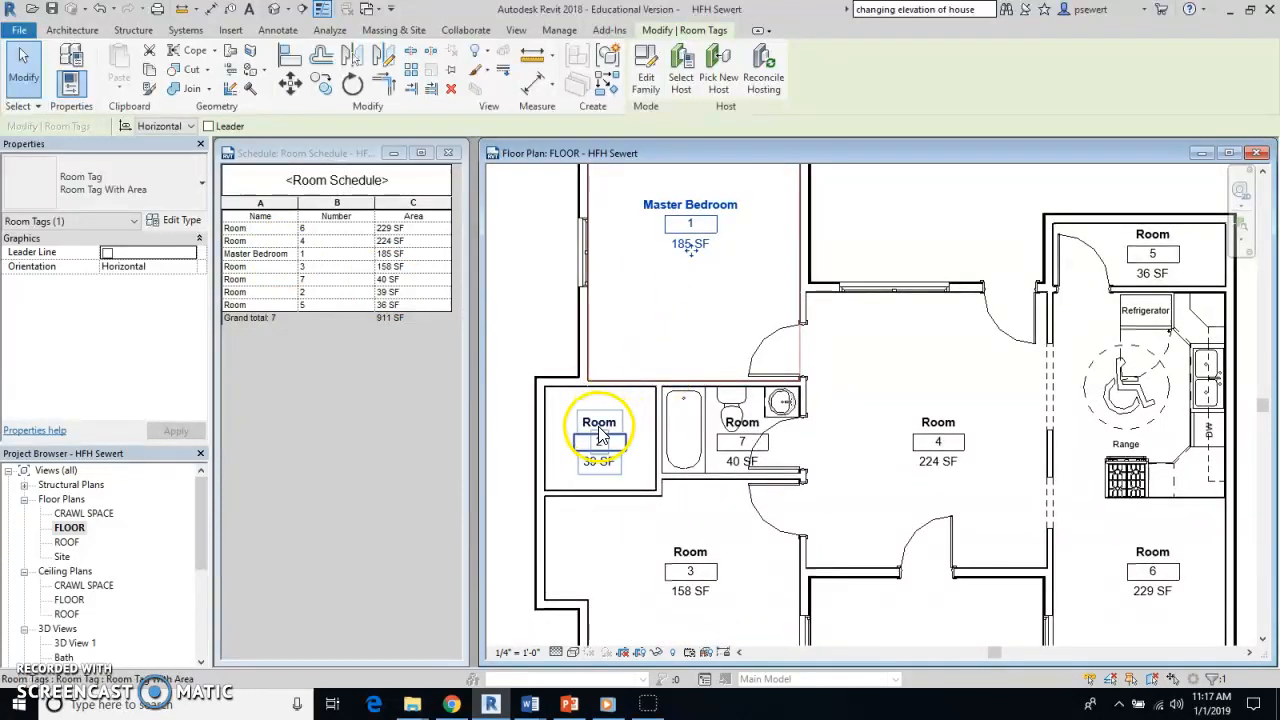
{"action": "left_click", "coordinate": [604, 428]}
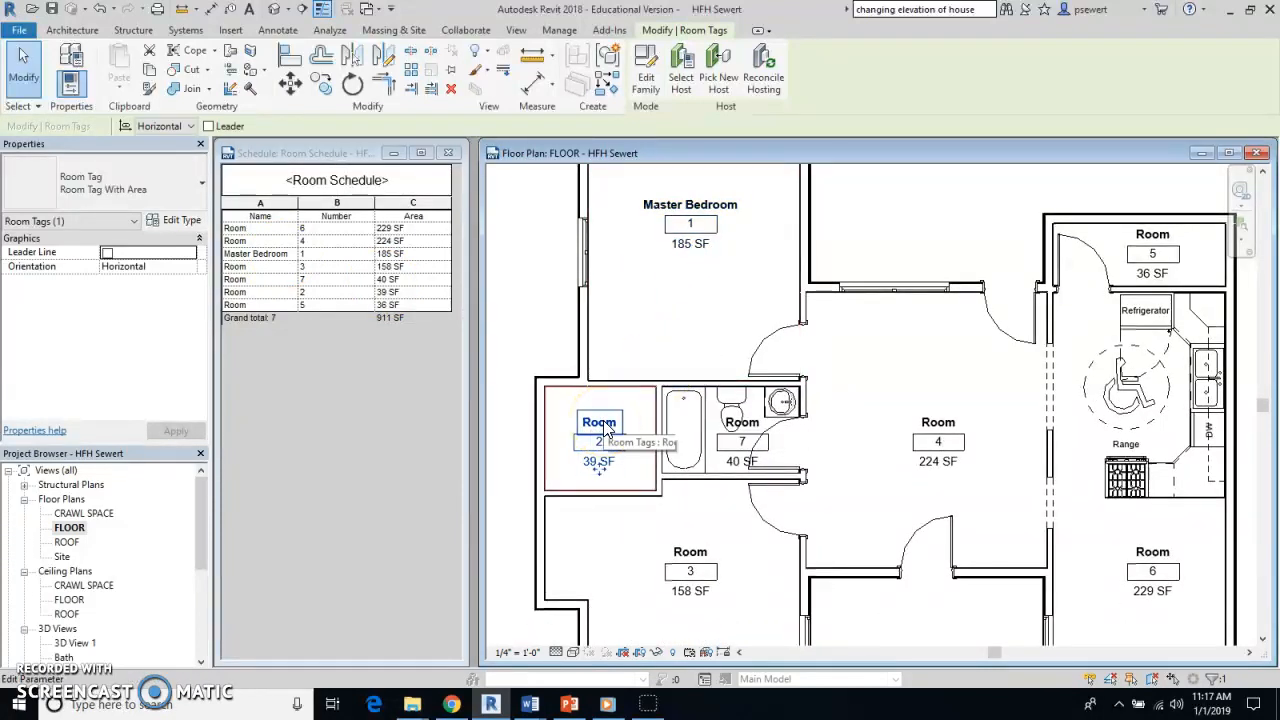
{"action": "left_click", "coordinate": [604, 421]}
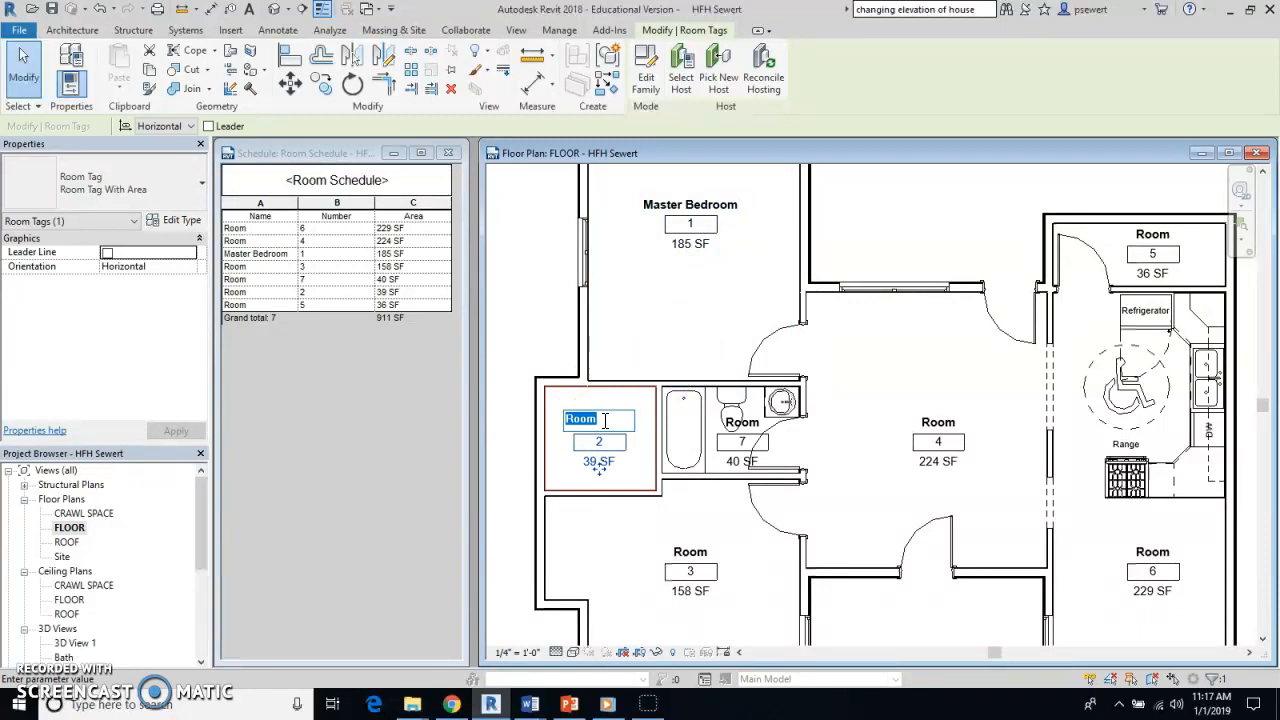
{"action": "type", "text": "Closet"}
Rename room 7, next to the closet, as Bathroom.
{"action": "left_click", "coordinate": [748, 430]}
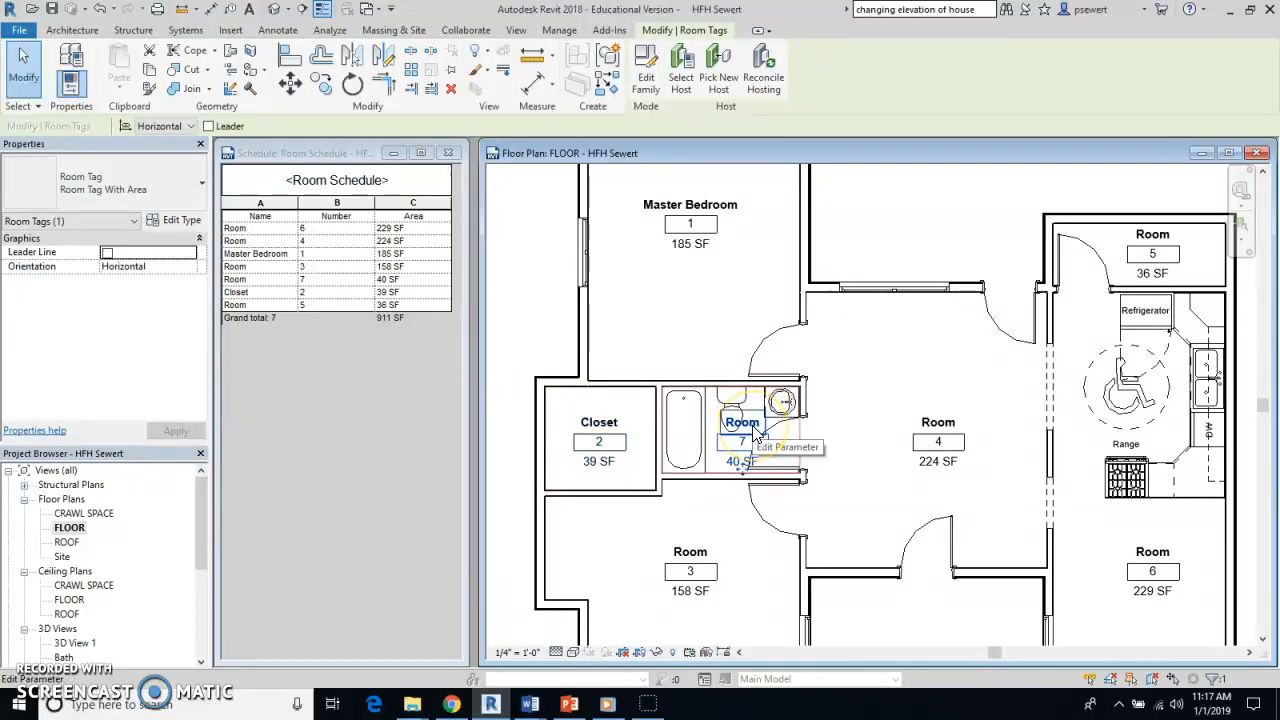
{"action": "left_click", "coordinate": [755, 428]}
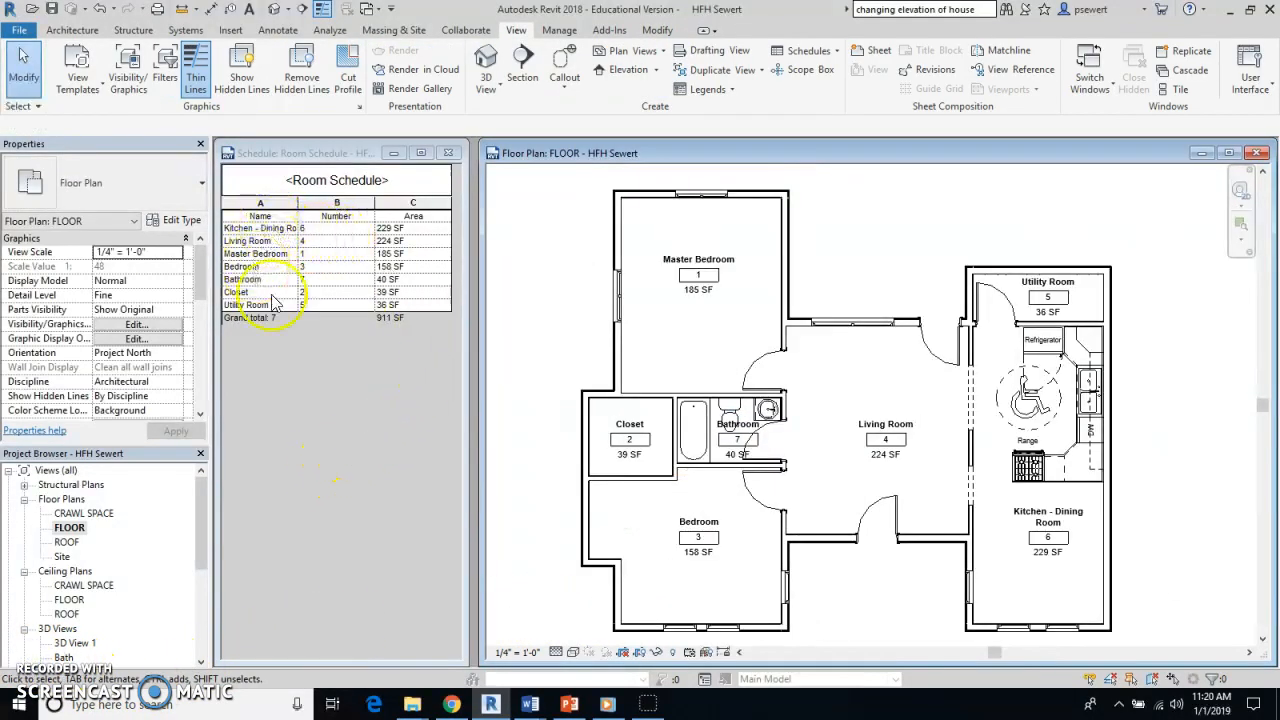
Widen the Name column of the room schedule until the Kitchen - Dining Room name fits completely.
{"action": "left_click", "coordinate": [301, 203]}
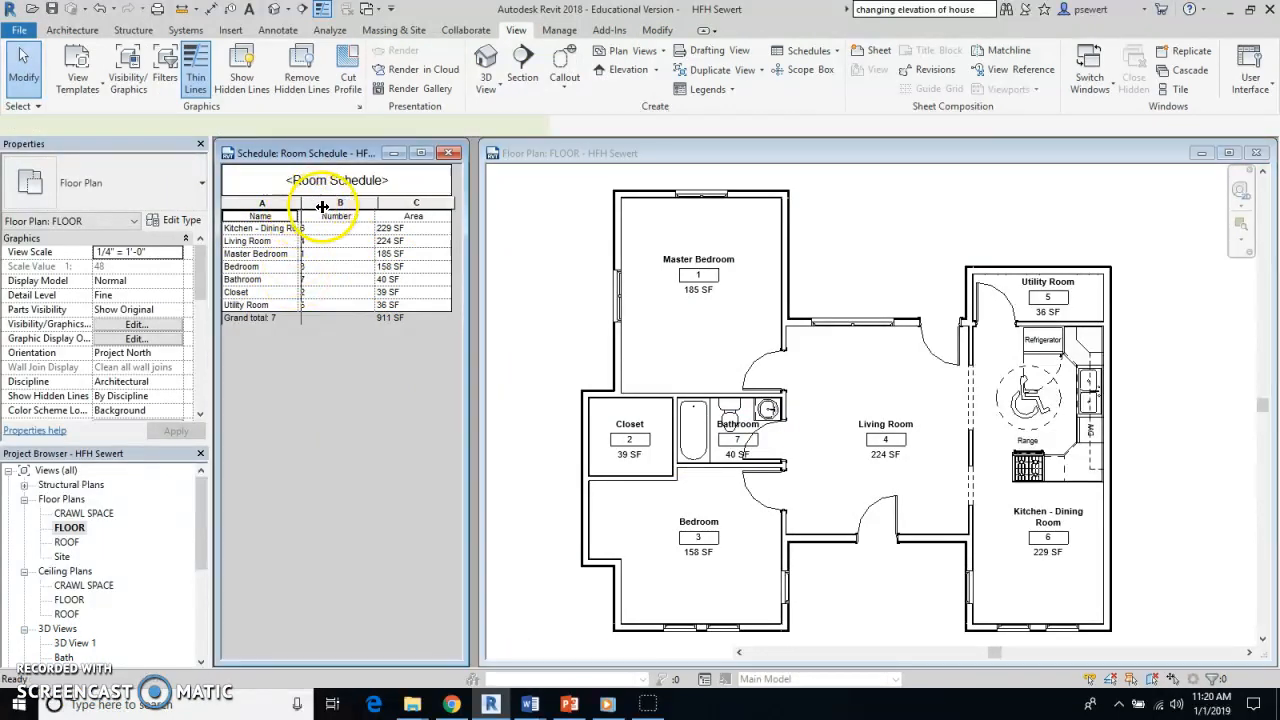
{"action": "mouse_move", "coordinate": [301, 203]}
{"action": "left_mouse_down"}
{"action": "mouse_move", "coordinate": [337, 208]}
{"action": "mouse_move", "coordinate": [317, 214]}
{"action": "left_mouse_up"}
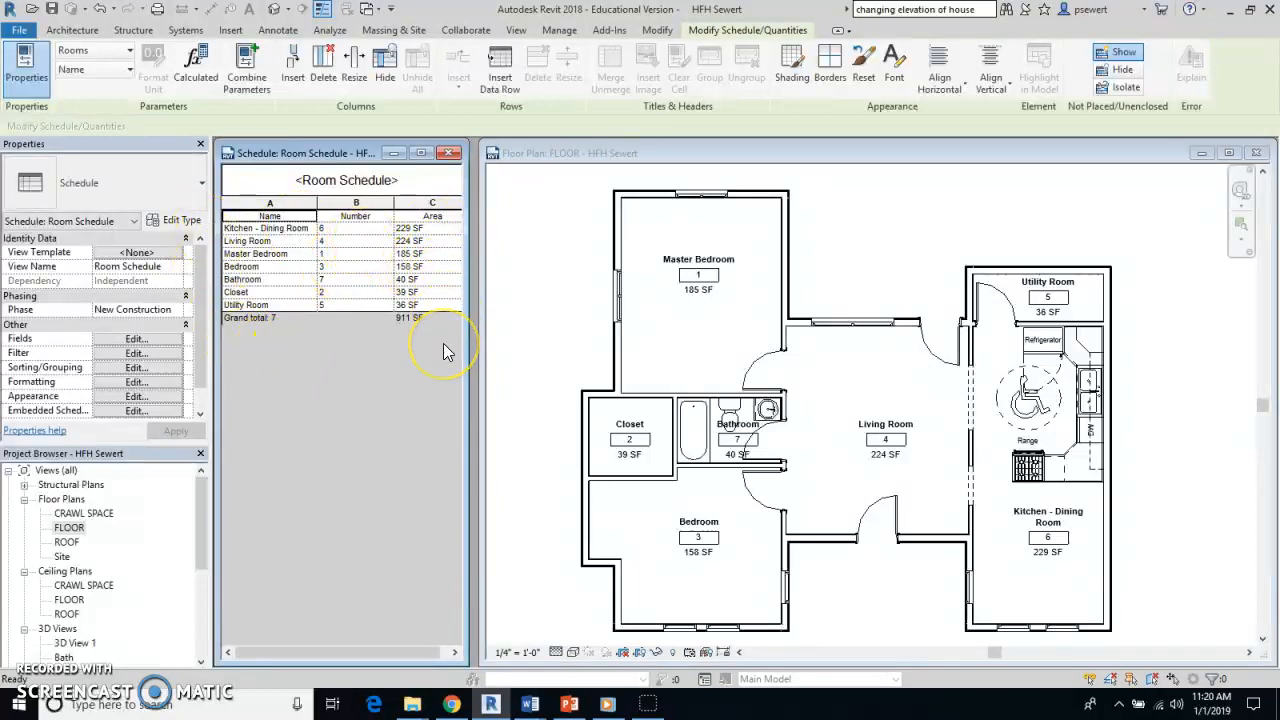
{"action": "left_click", "coordinate": [428, 234]}
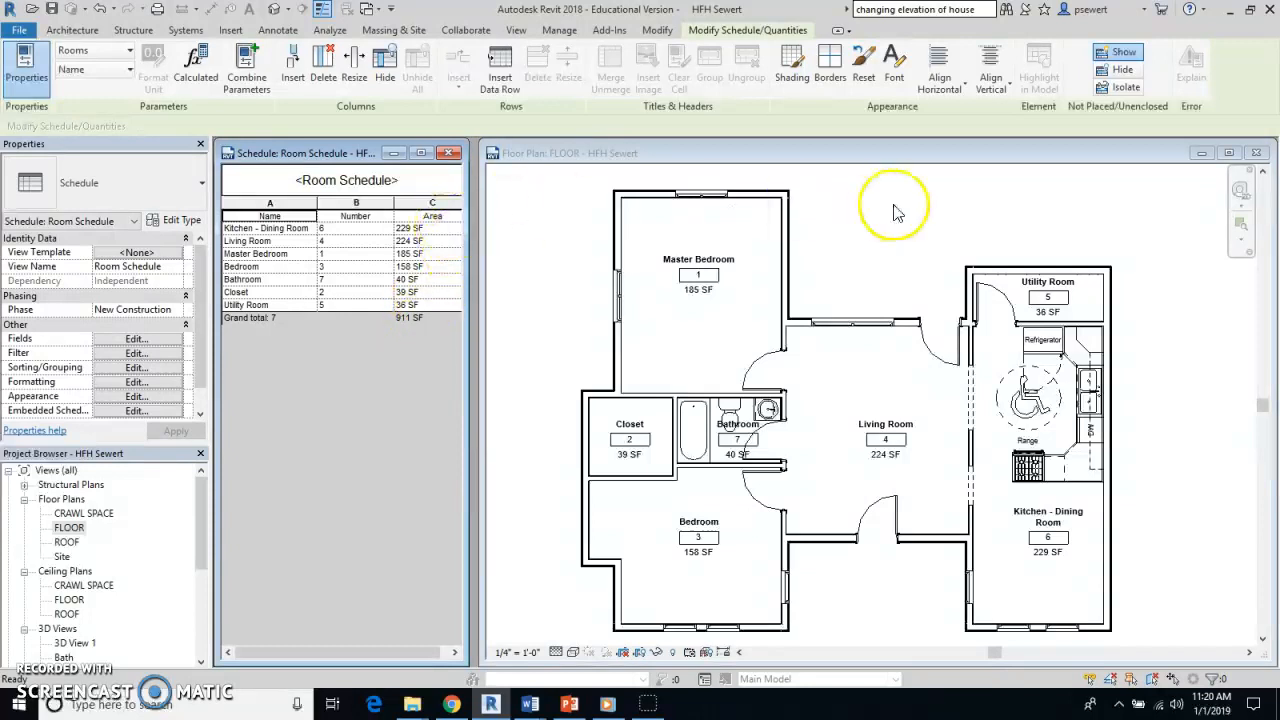
Hide only the Master Bedroom room tag in the FLOOR plan view, as an individual element.
{"action": "left_click", "coordinate": [857, 223]}
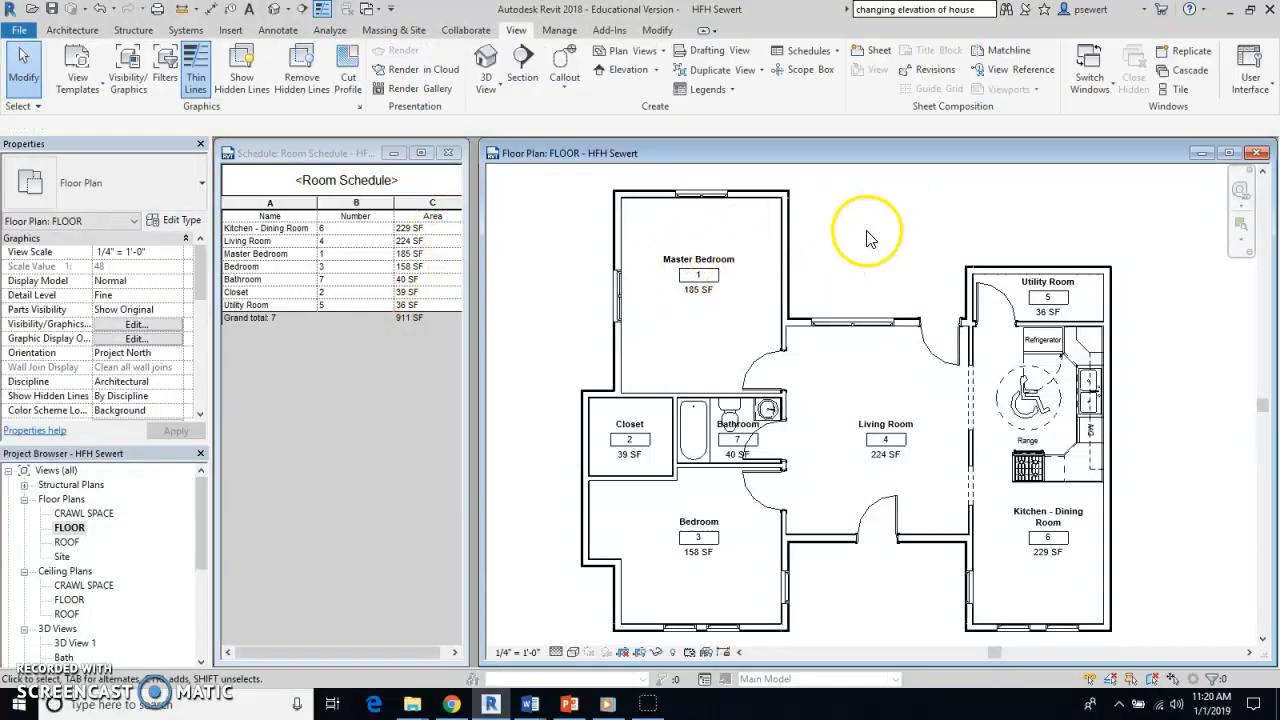
{"action": "right_click", "coordinate": [705, 285]}
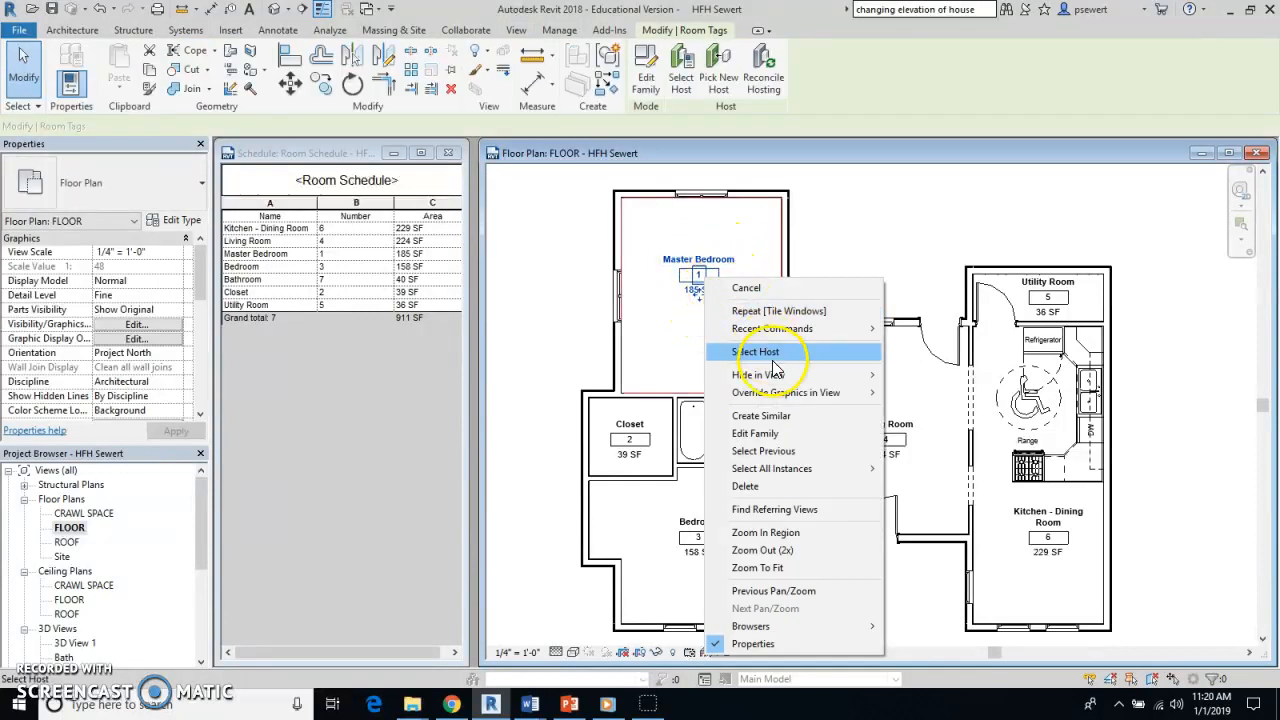
{"action": "mouse_move", "coordinate": [779, 381]}
{"action": "left_click", "coordinate": [928, 375]}
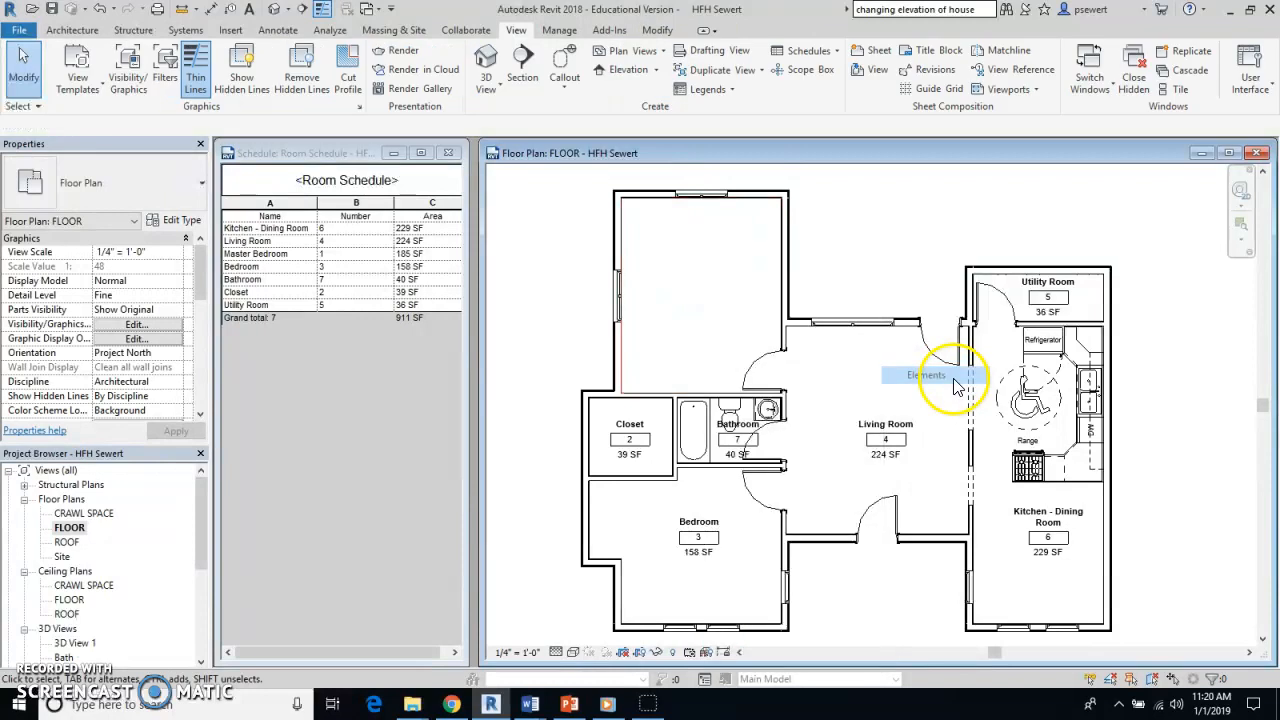
Hide all room tags in the FLOOR plan view by category, starting from the Living Room tag.
{"action": "right_click", "coordinate": [890, 437]}
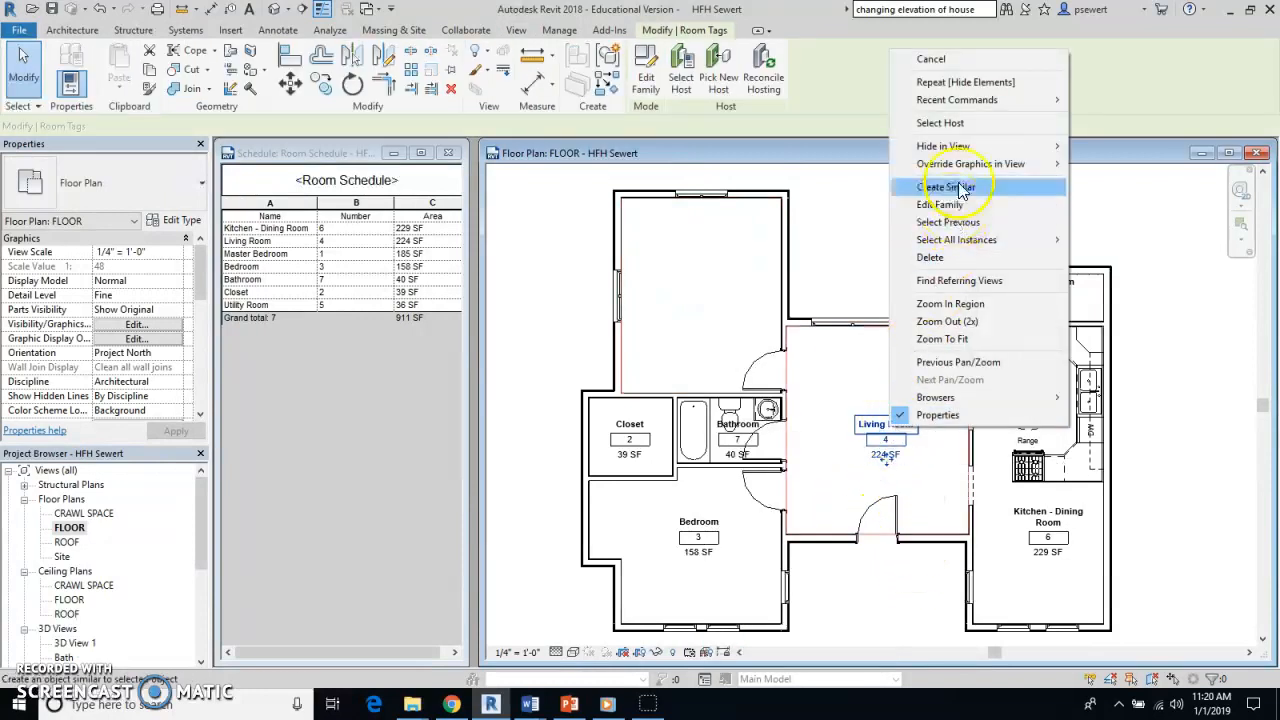
{"action": "mouse_move", "coordinate": [968, 152]}
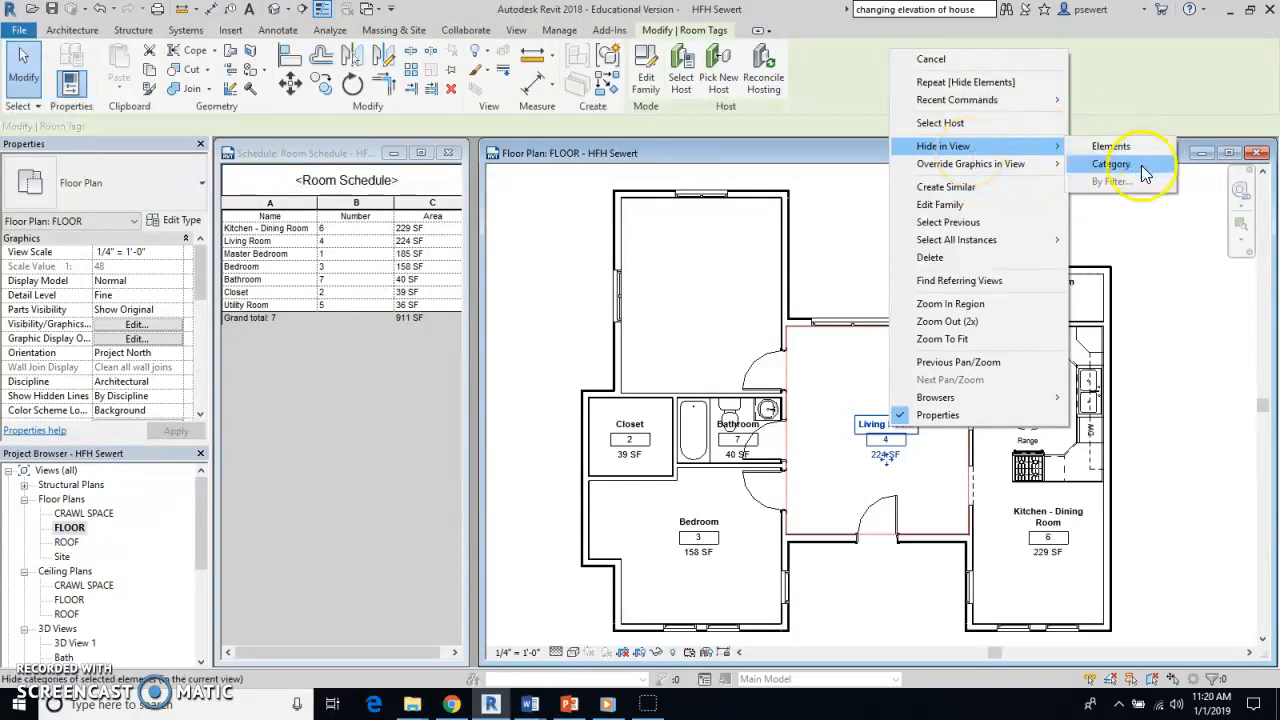
{"action": "left_click", "coordinate": [1111, 164]}
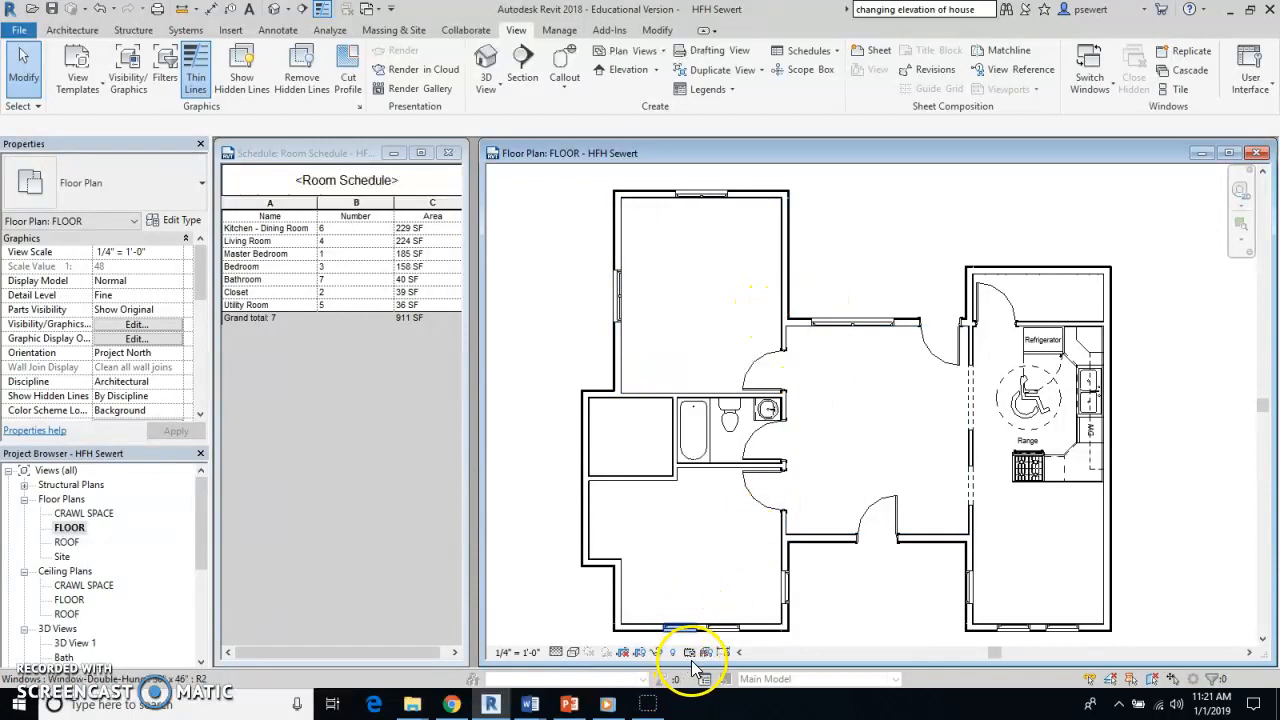
{"action": "left_click", "coordinate": [640, 655]}
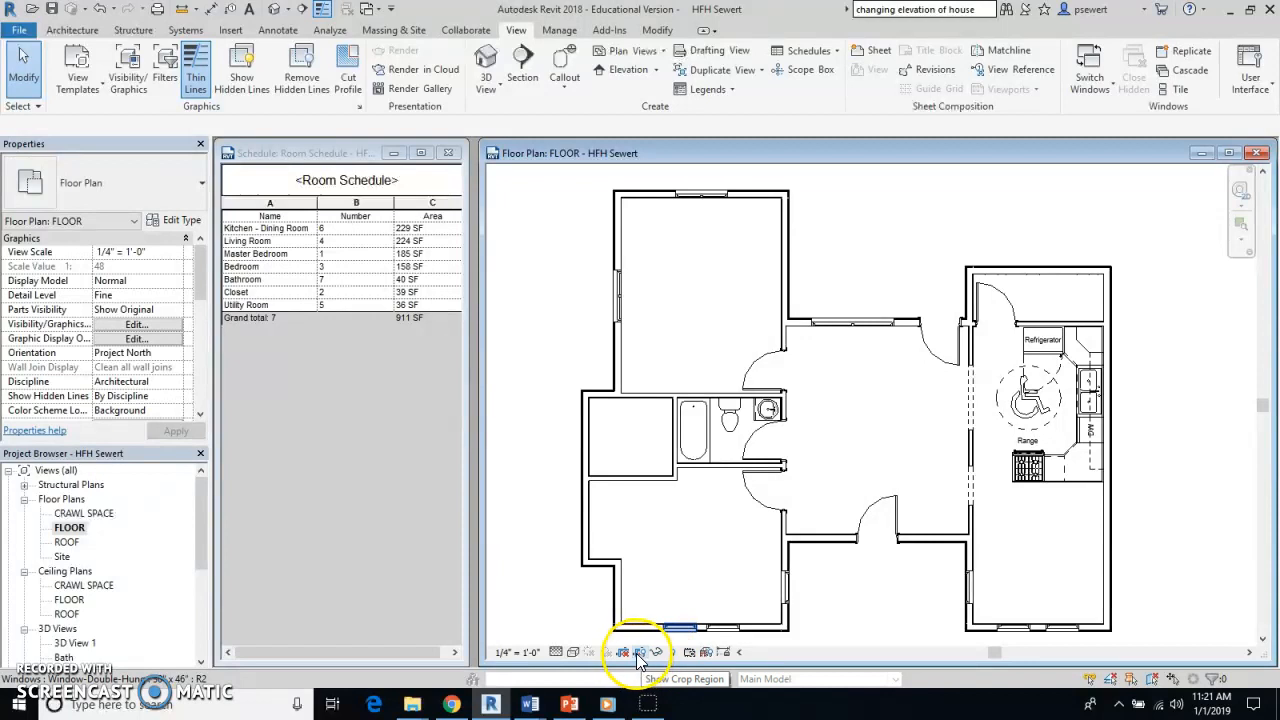
{"action": "left_click", "coordinate": [689, 654]}
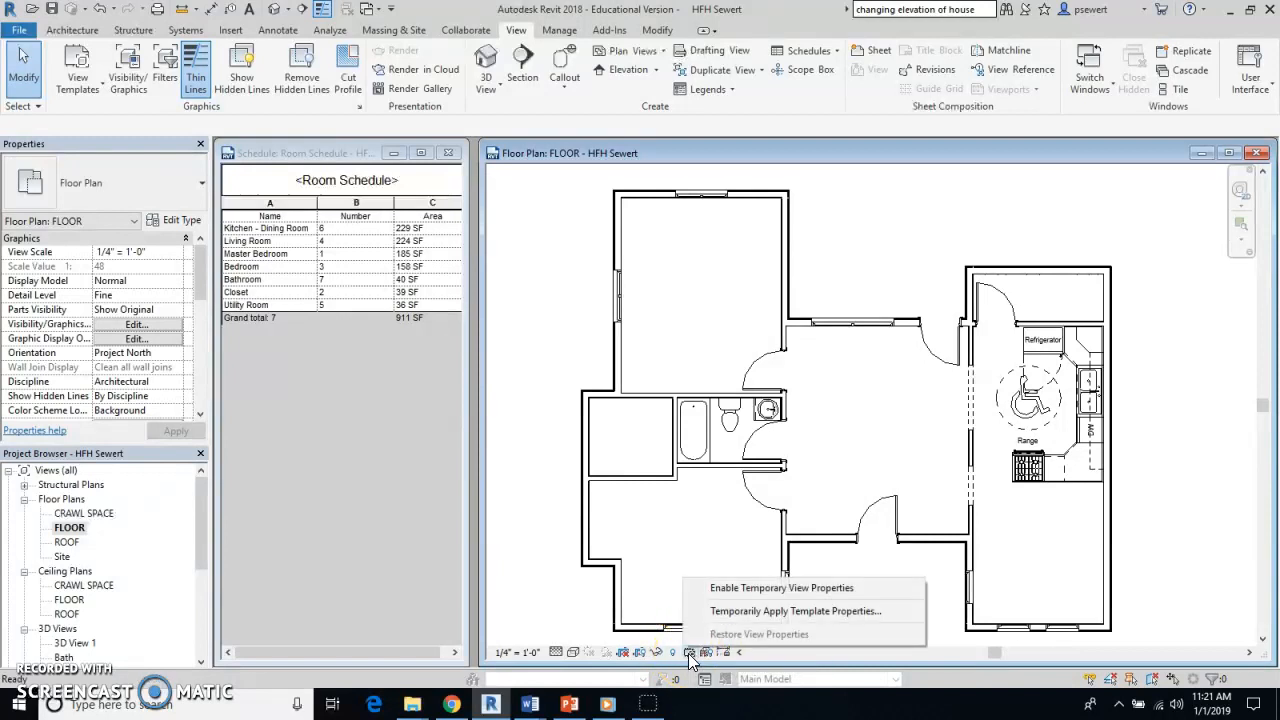
{"action": "left_click", "coordinate": [778, 588]}
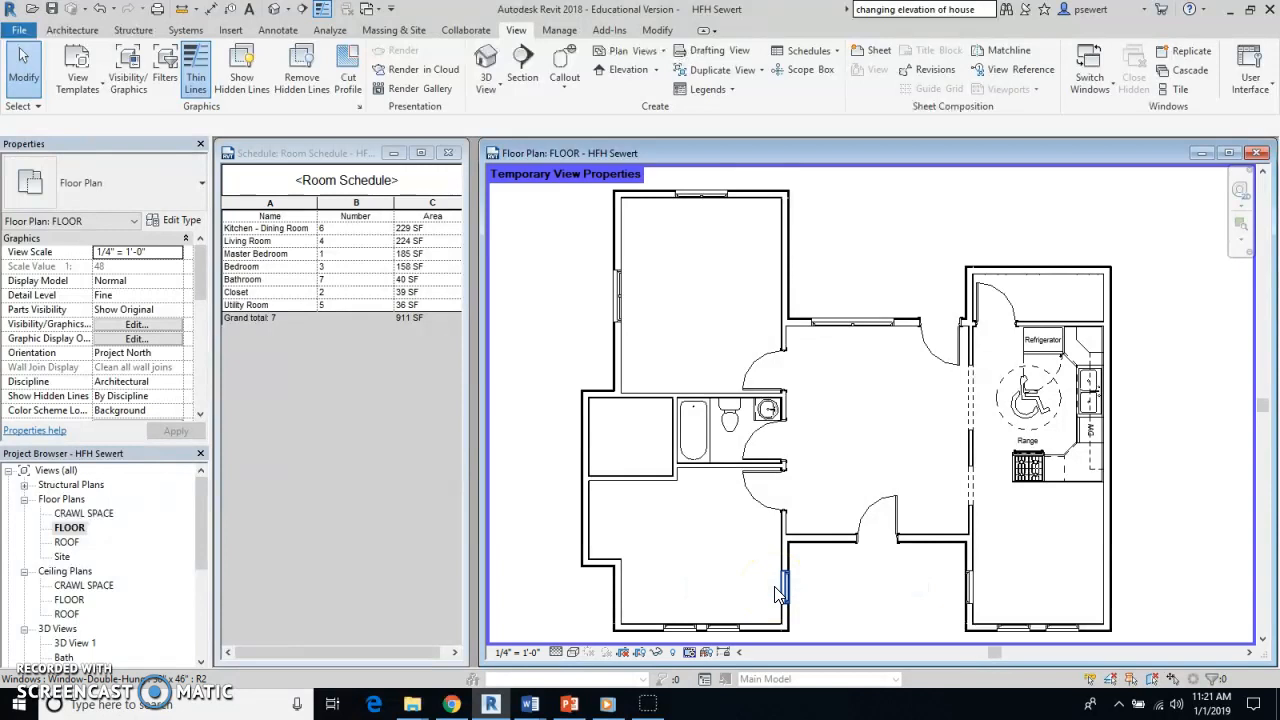
{"action": "left_click", "coordinate": [690, 652]}
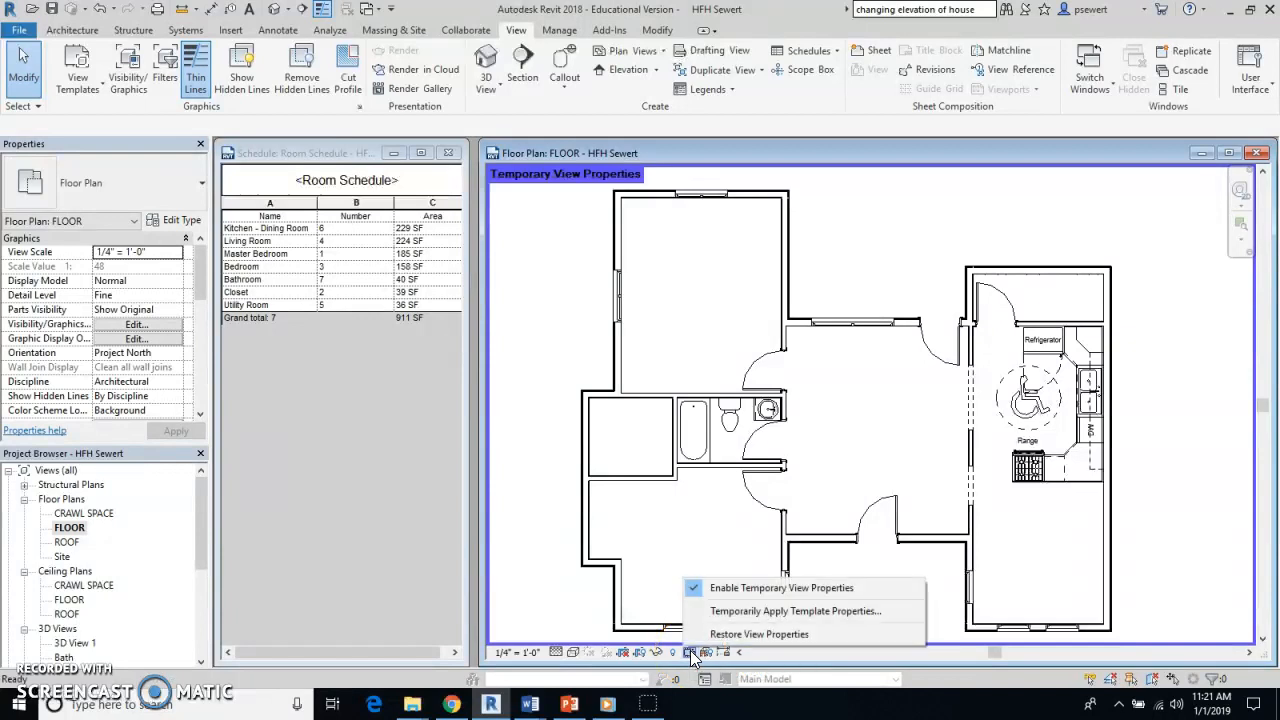
{"action": "left_click", "coordinate": [700, 589]}
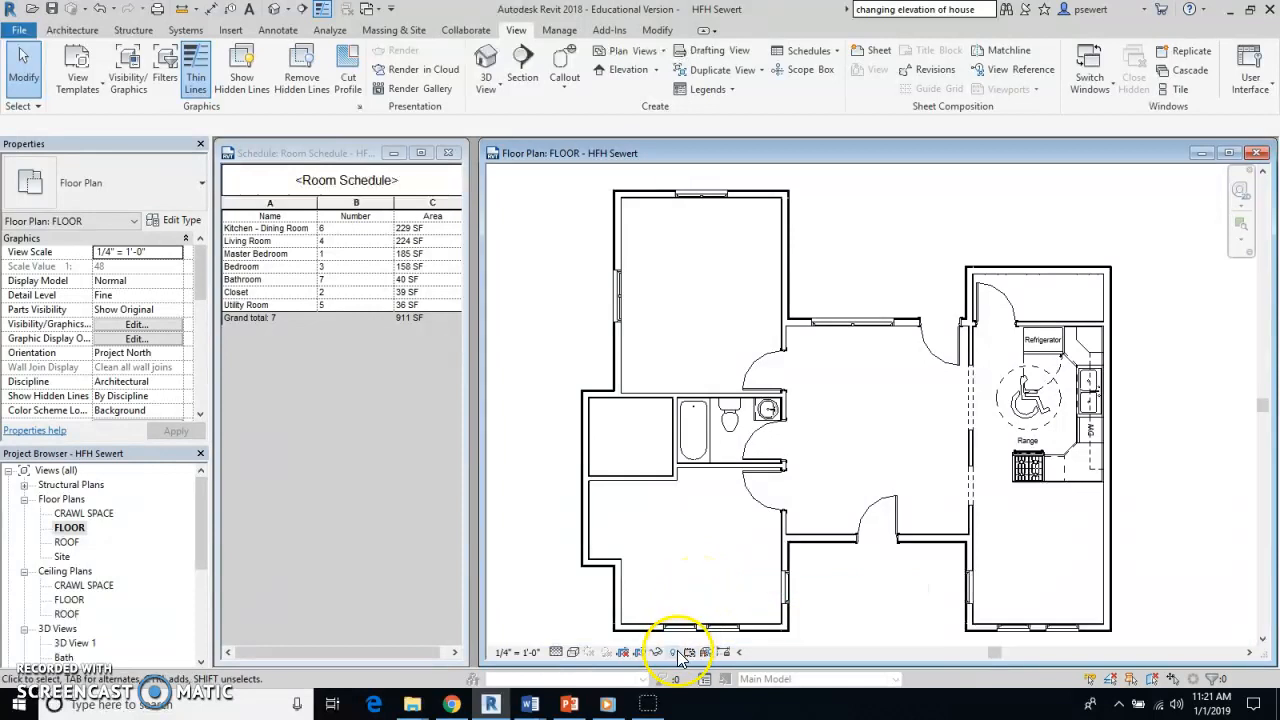
Reveal the hidden elements in the FLOOR plan and unhide the Master Bedroom room tag as an individual element.
{"action": "left_click", "coordinate": [673, 653]}
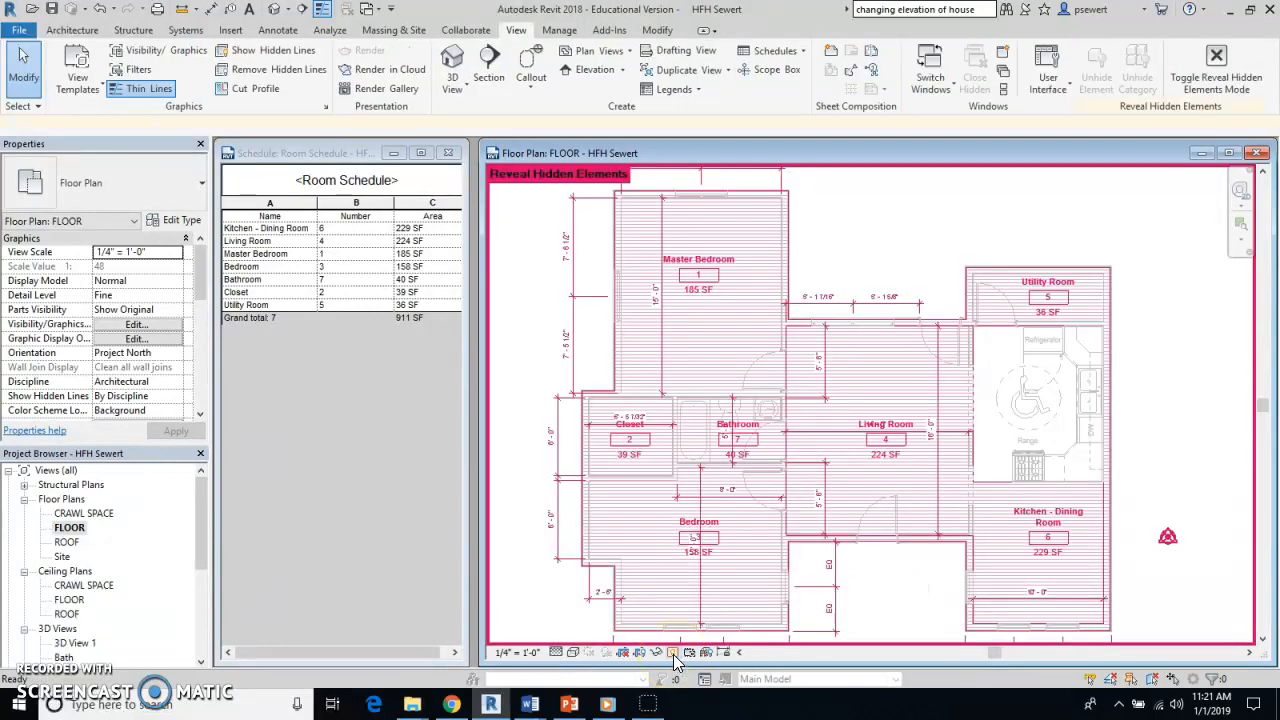
{"action": "left_click", "coordinate": [706, 272]}
{"action": "right_click", "coordinate": [708, 265]}
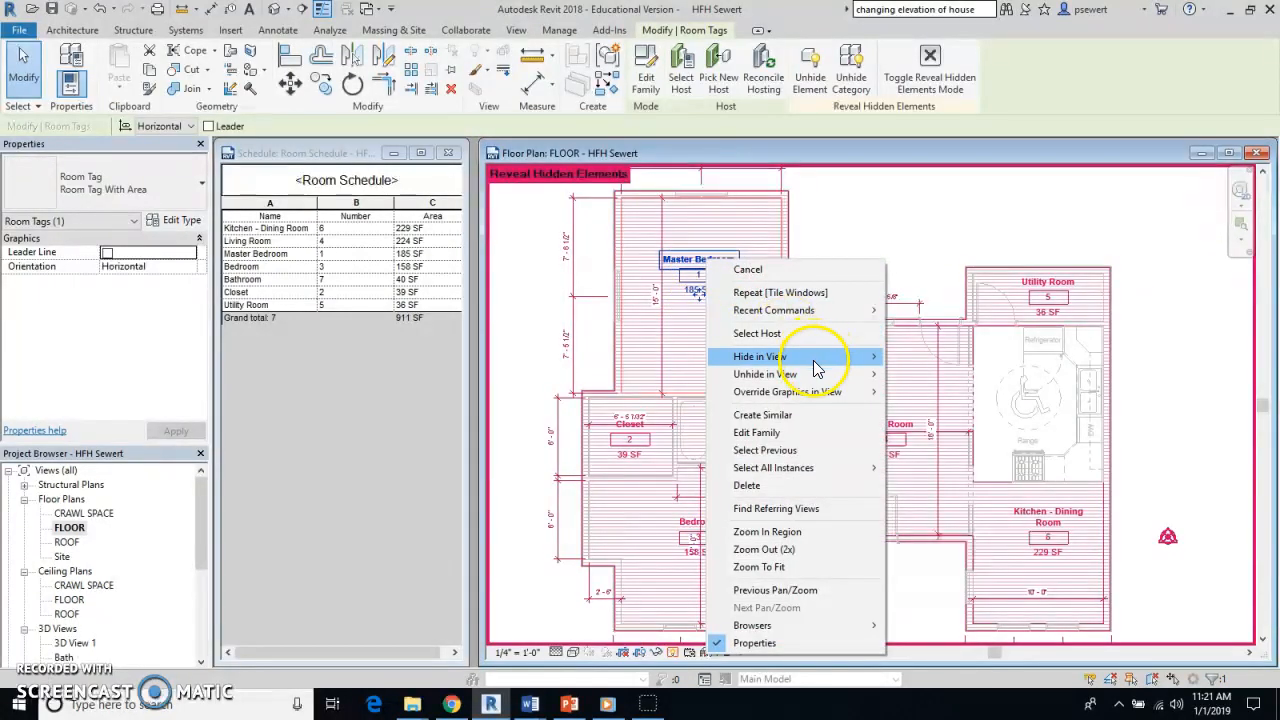
{"action": "mouse_move", "coordinate": [817, 374]}
{"action": "left_click", "coordinate": [912, 377]}
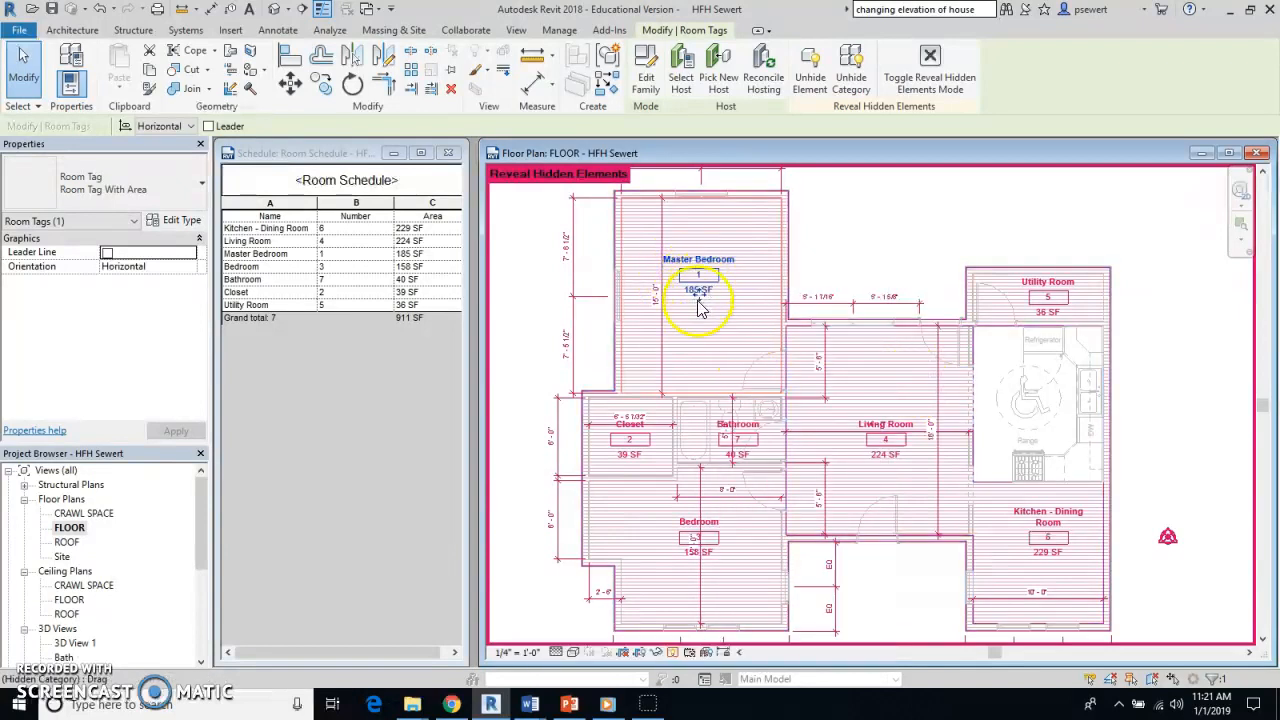
Unhide the room tag category through the Living Room tag and leave the Reveal Hidden Elements mode.
{"action": "right_click", "coordinate": [882, 443]}
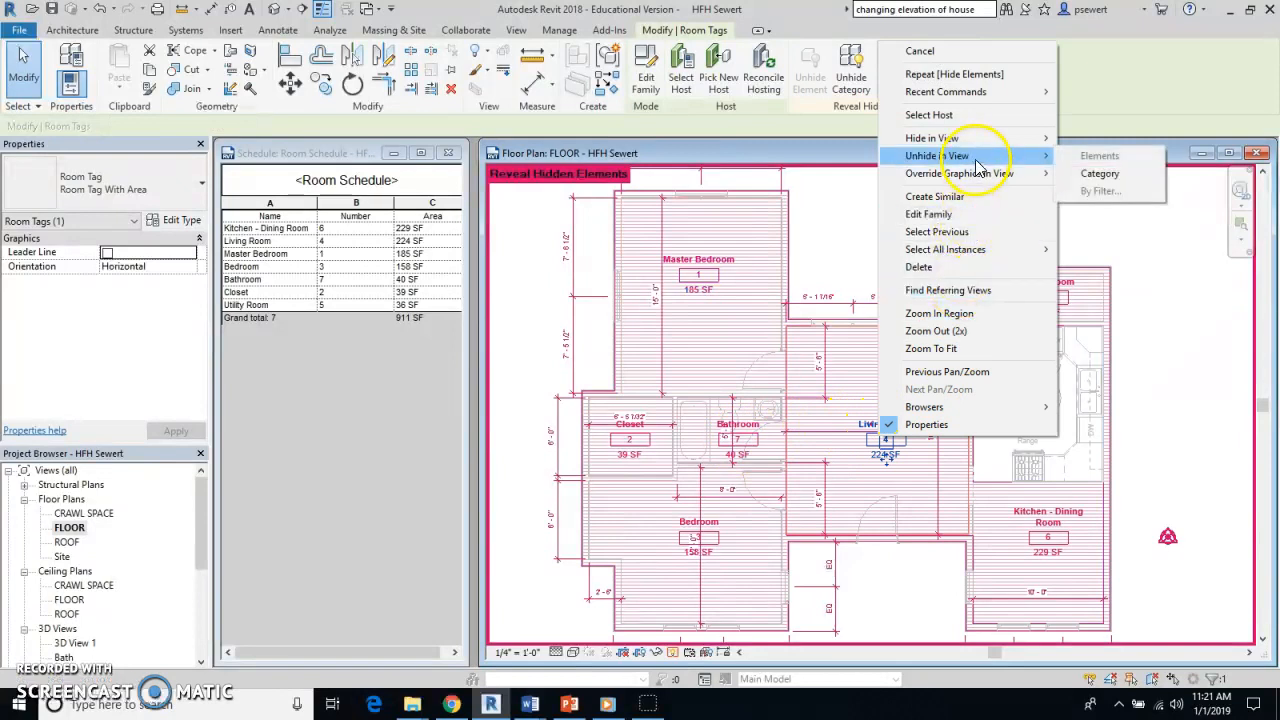
{"action": "left_click", "coordinate": [1092, 161]}
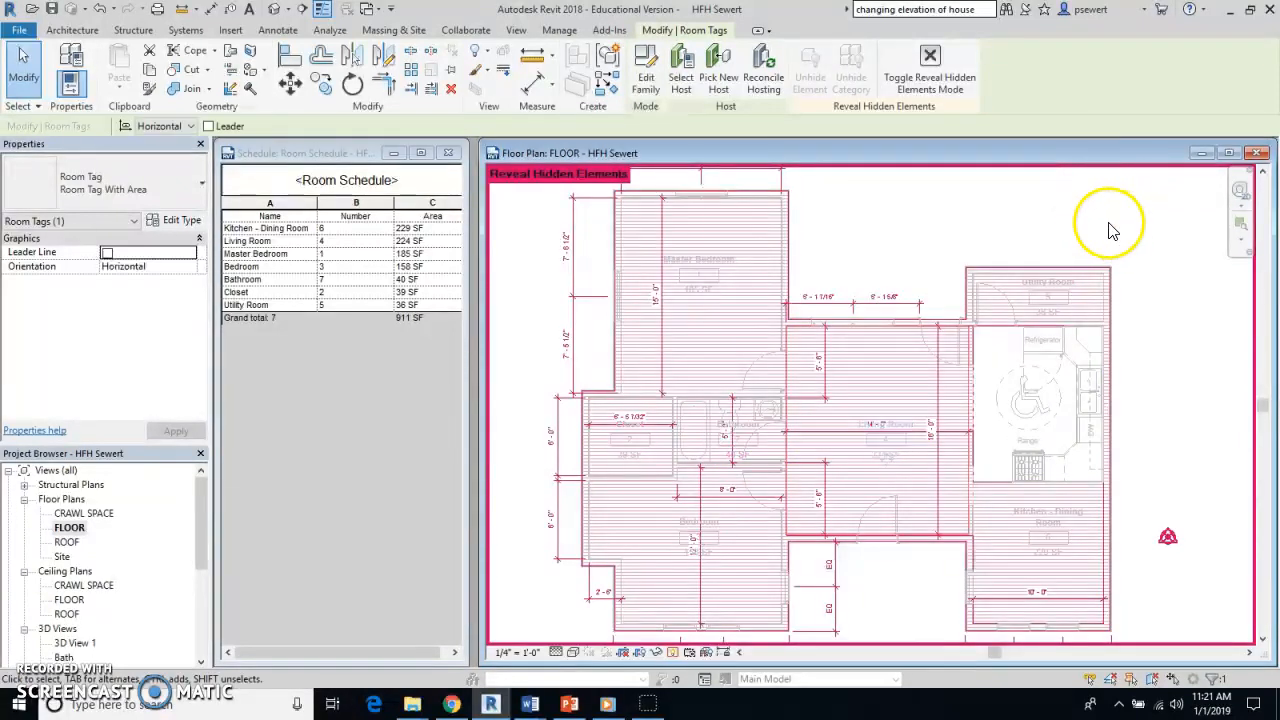
{"action": "left_click", "coordinate": [948, 205]}
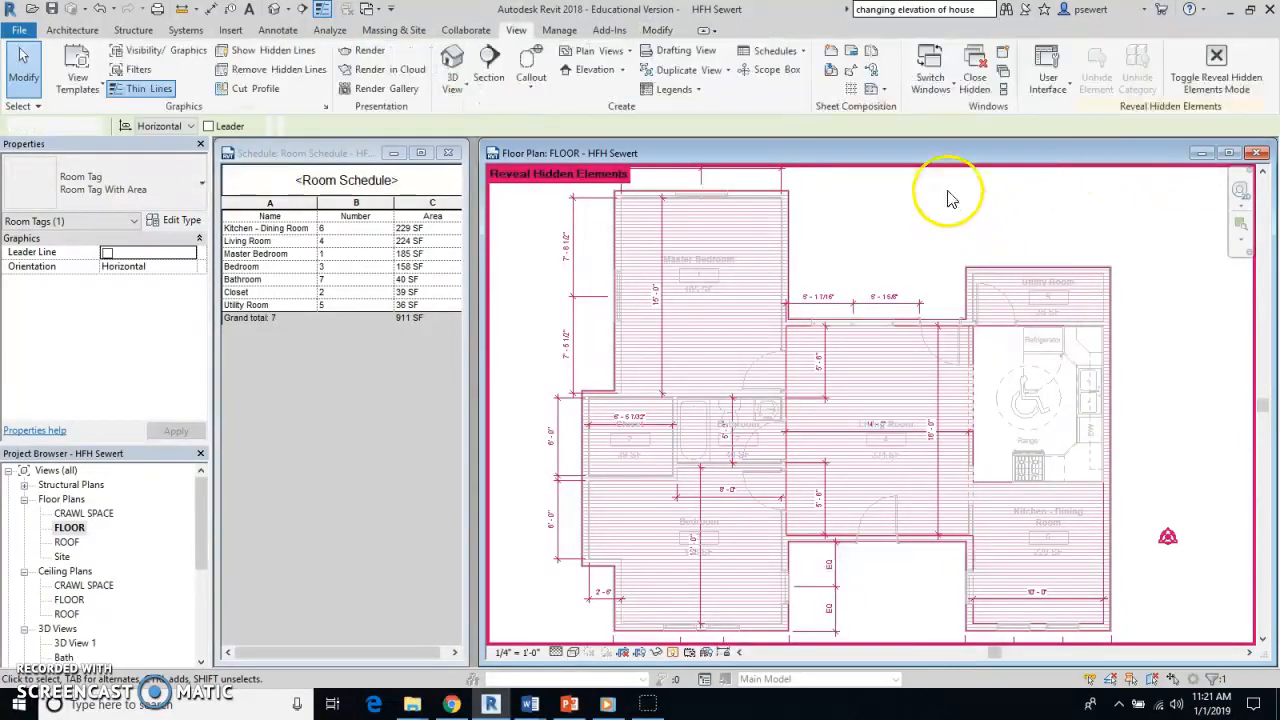
{"action": "left_click", "coordinate": [1210, 62]}
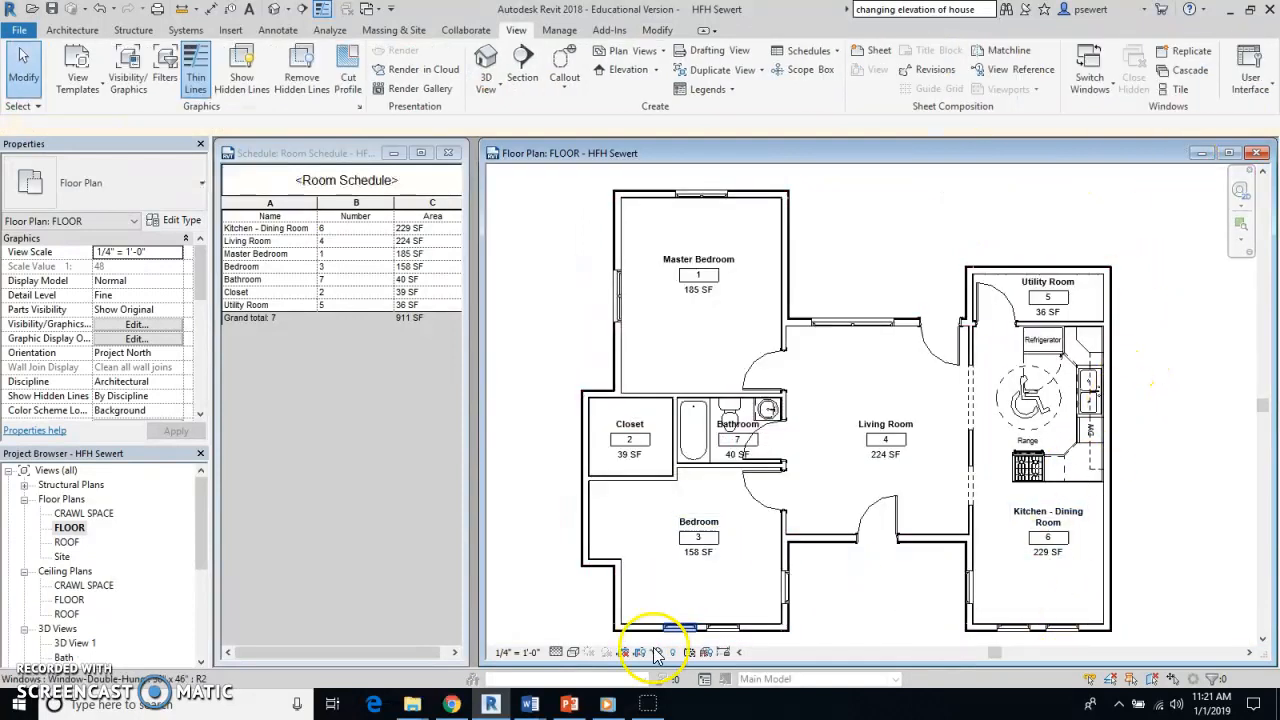